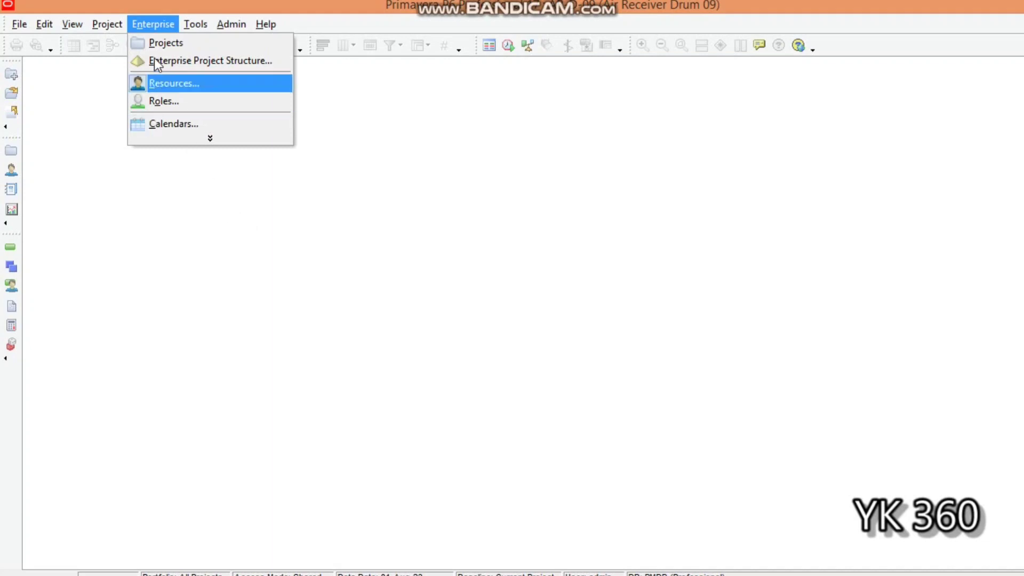
Step: Open the Enterprise Project Structure and add a new EPS node at the top level, alongside RCC
click(144, 24)
click(157, 24)
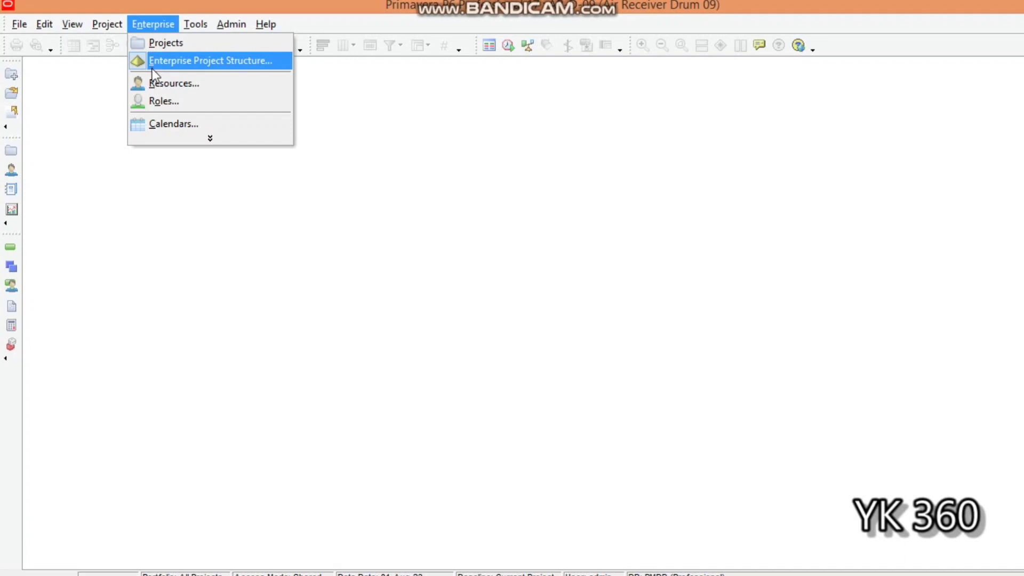
click(184, 63)
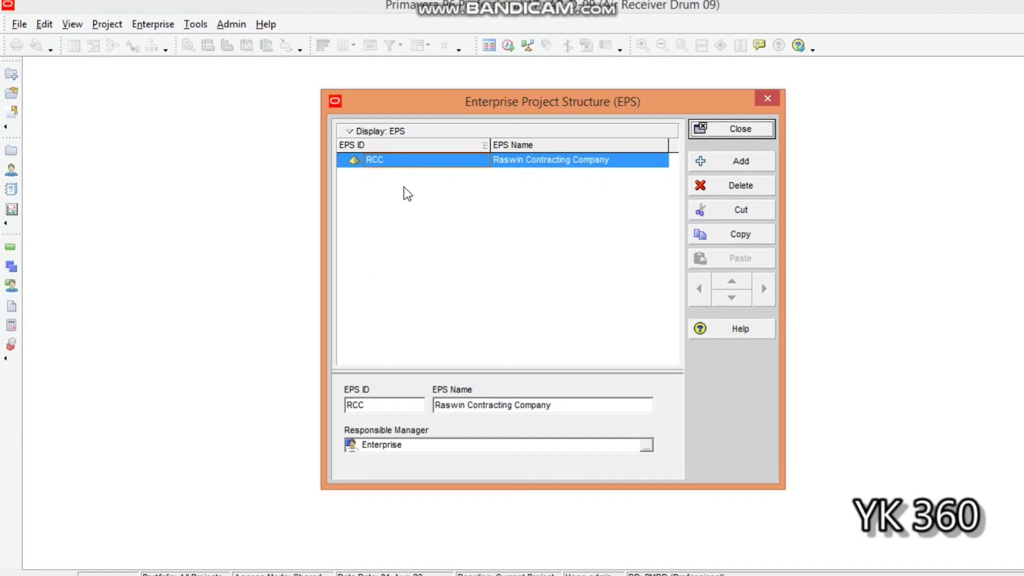
click(368, 200)
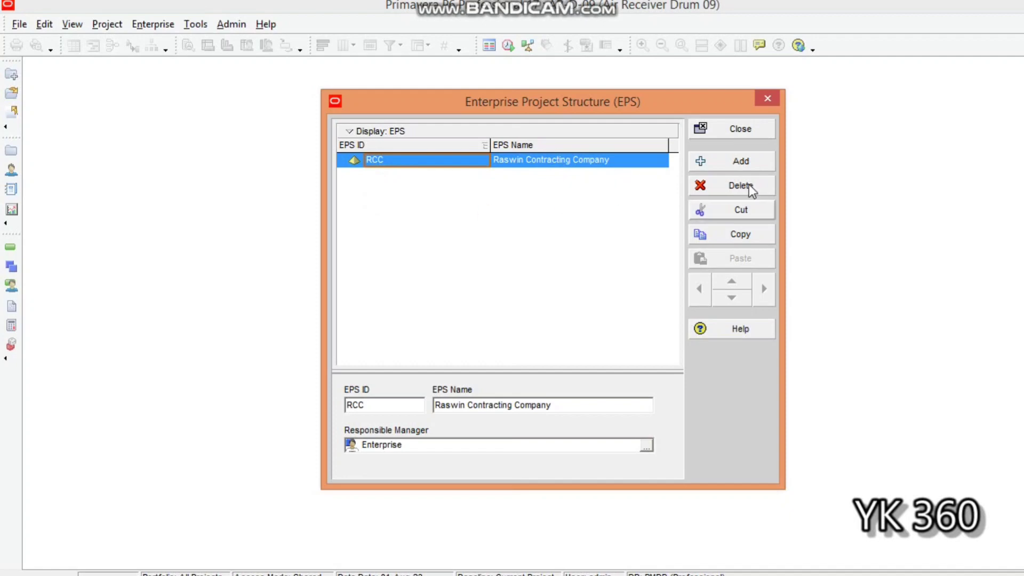
click(721, 161)
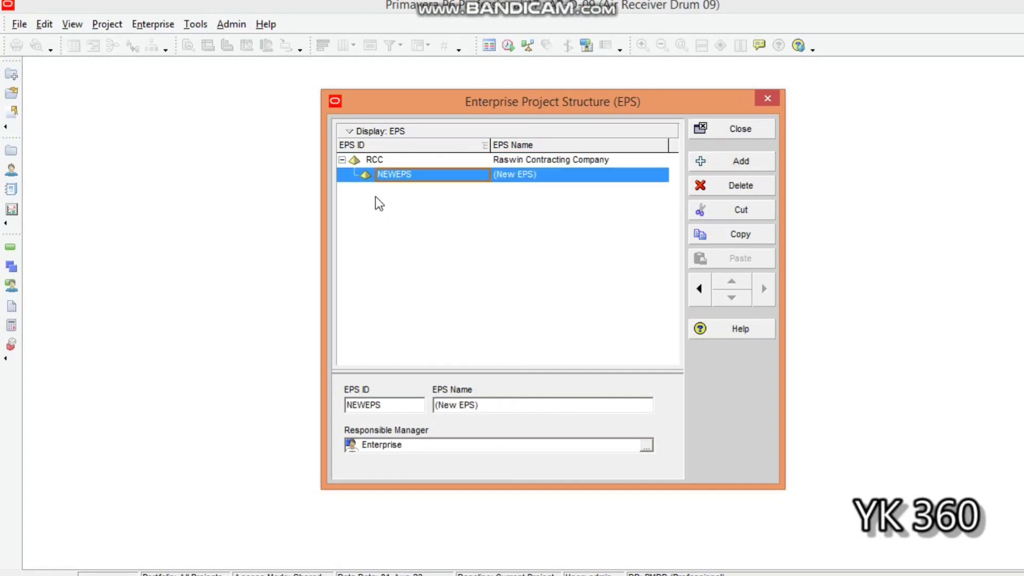
click(353, 160)
click(363, 175)
click(701, 286)
Step: Consult the Reliance corporate holding structure picture and set the new top-level node's EPS ID to Reliance
click(377, 172)
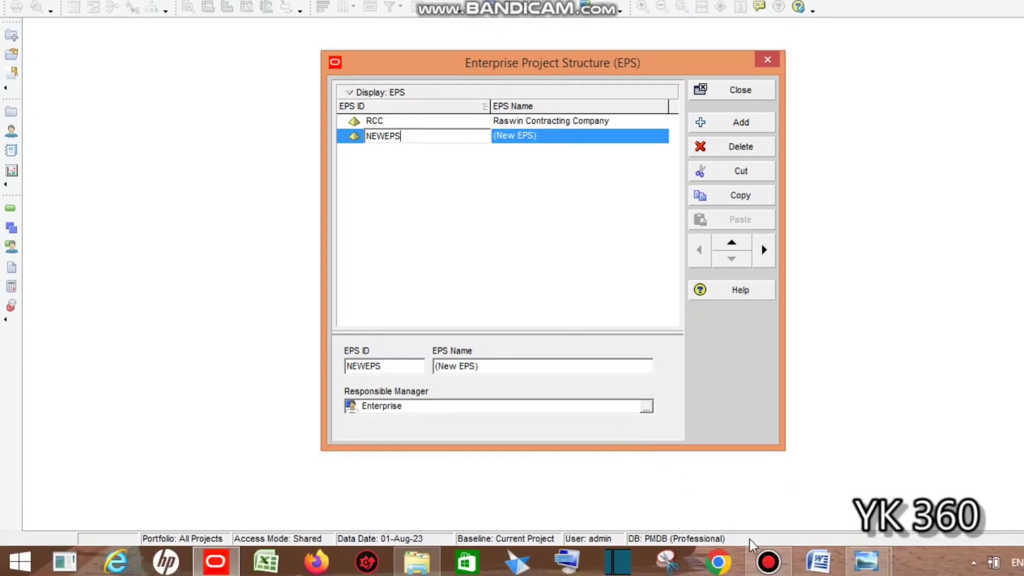
mouse_move(786, 560)
click(752, 485)
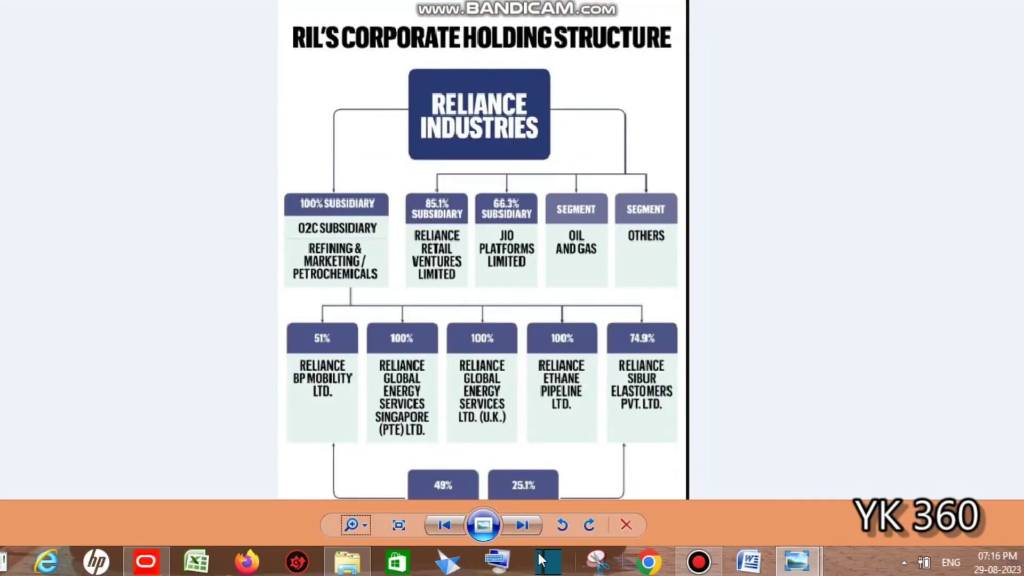
click(231, 570)
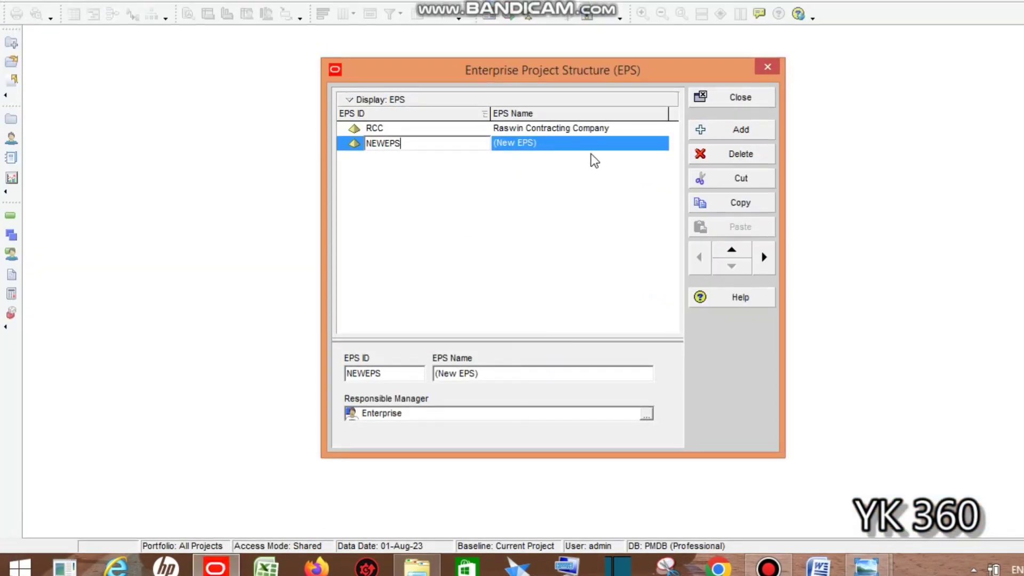
key(BackSpace)
key(BackSpace)
key(BackSpace)
key(BackSpace)
key(BackSpace)
key(BackSpace)
text(Reliance)
Step: Set the EPS name of the Reliance node to Reliance Industries
click(538, 141)
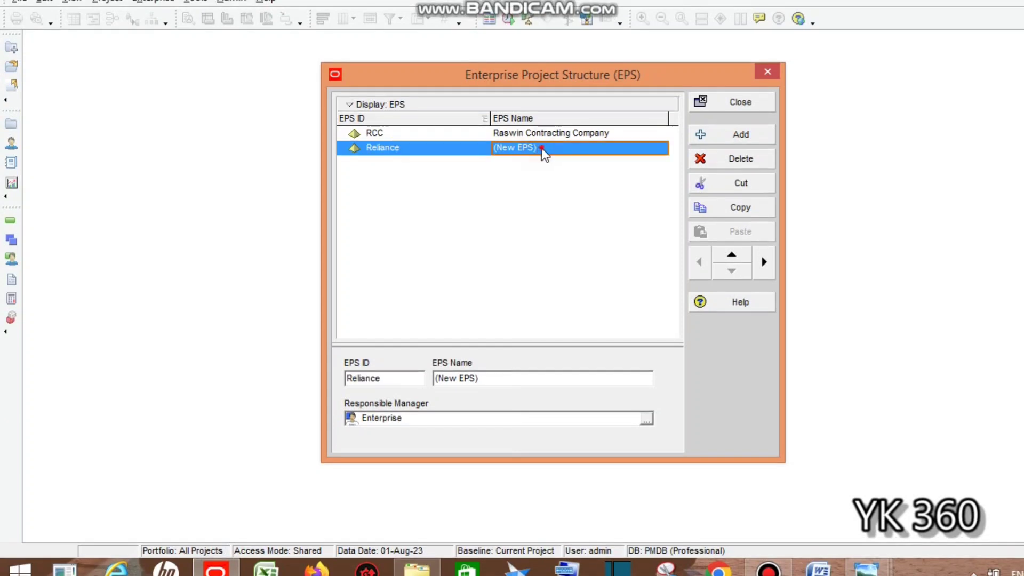
click(540, 143)
drag(543, 144, 489, 142)
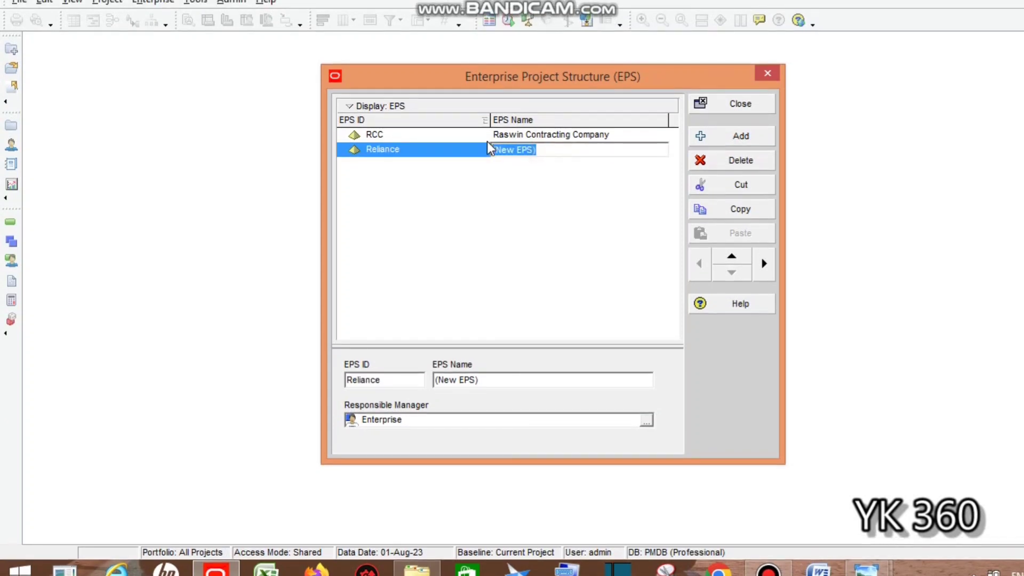
text(Re)
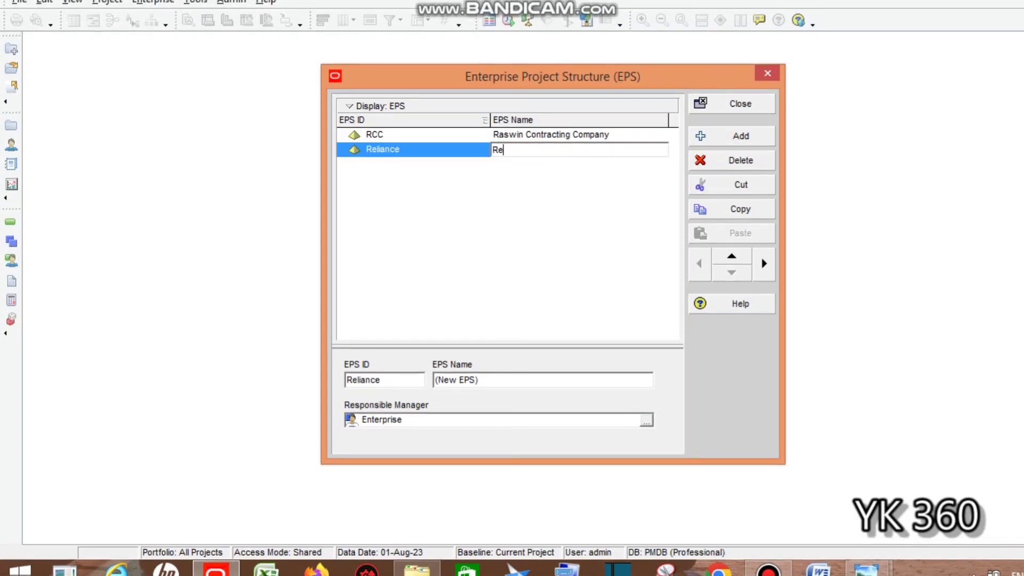
text(liance Industries)
click(479, 252)
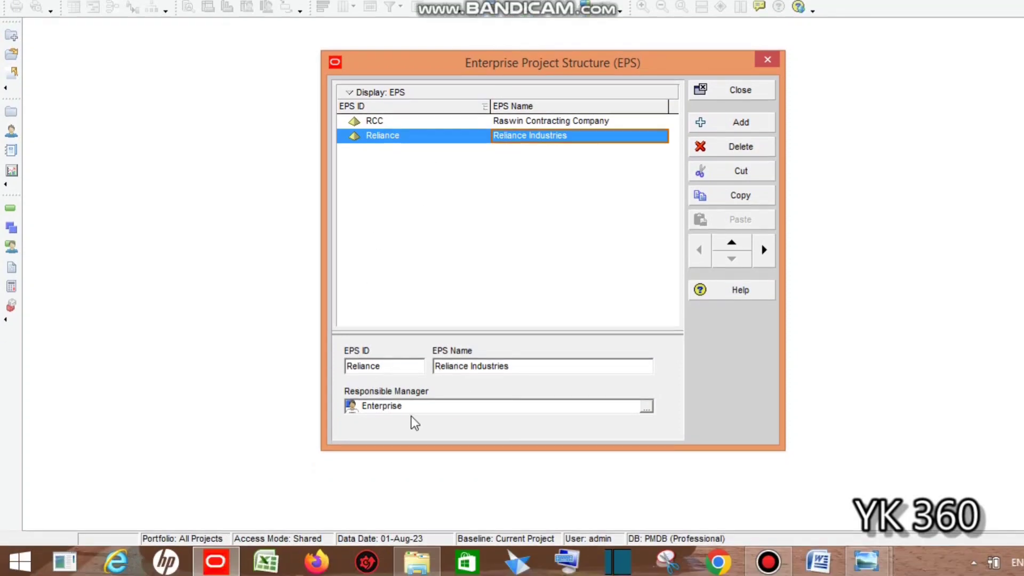
Step: View the available responsible managers for the Reliance node without choosing another, and close the Enterprise Project Structure
click(647, 407)
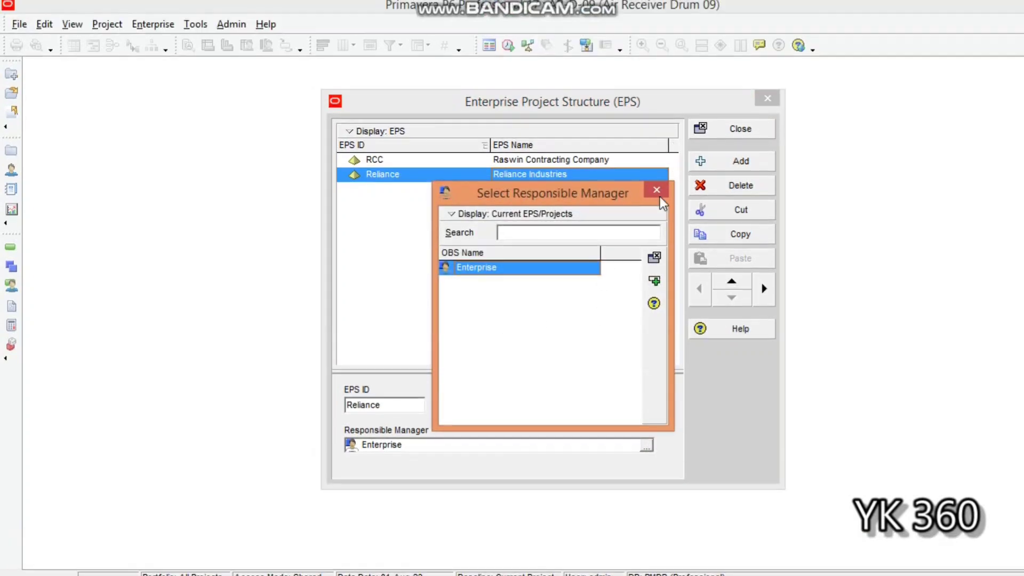
click(657, 151)
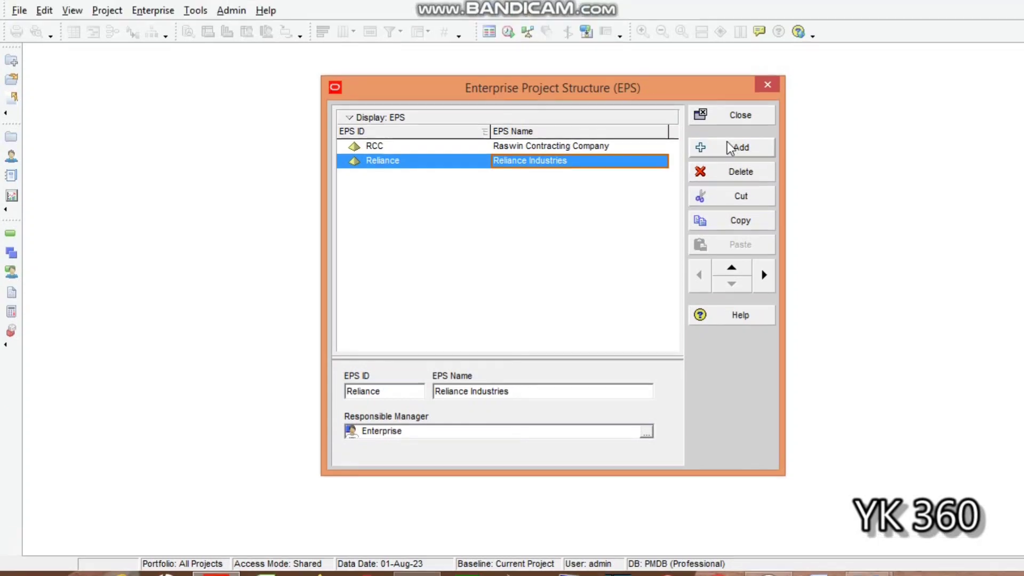
click(729, 133)
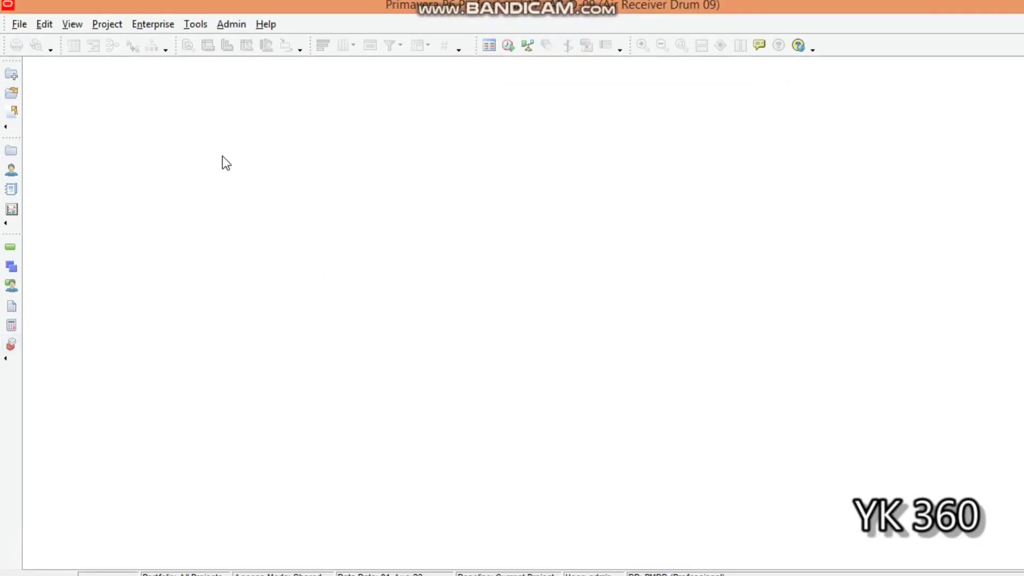
Step: Switch to Windows Photo Viewer to examine the subsidiaries in the Reliance holding structure picture, and return to Primavera P6
mouse_move(866, 561)
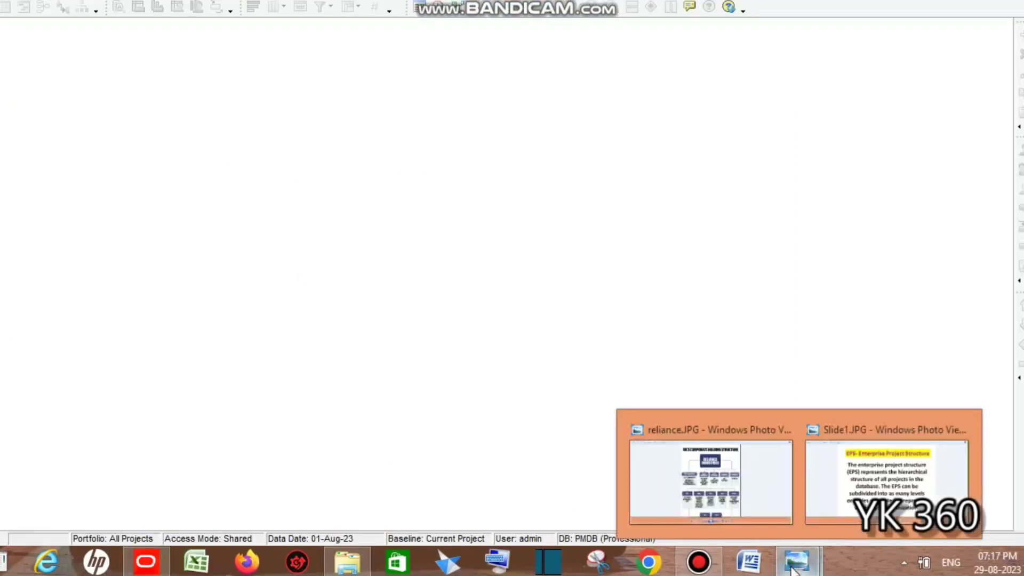
click(804, 497)
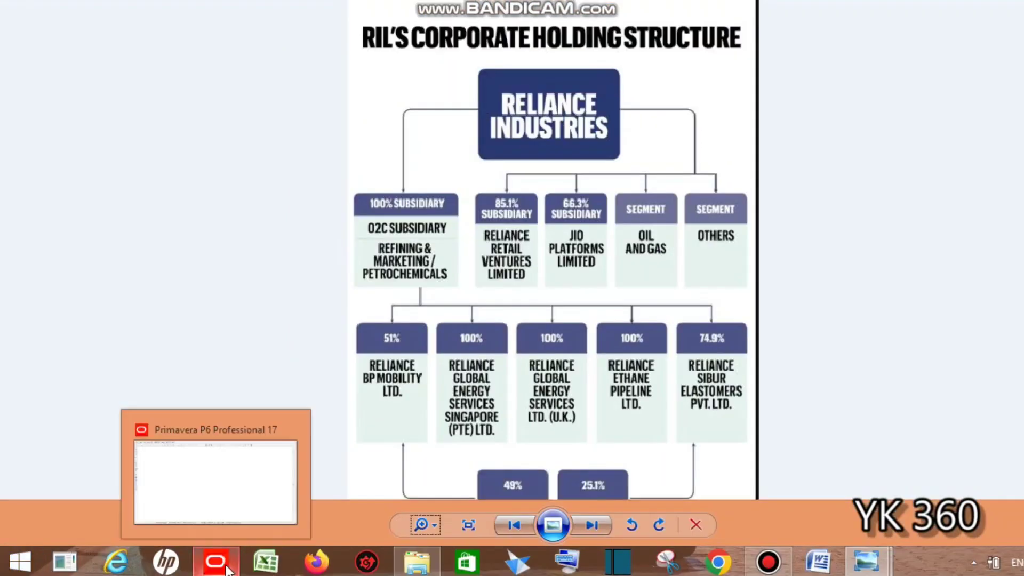
click(212, 560)
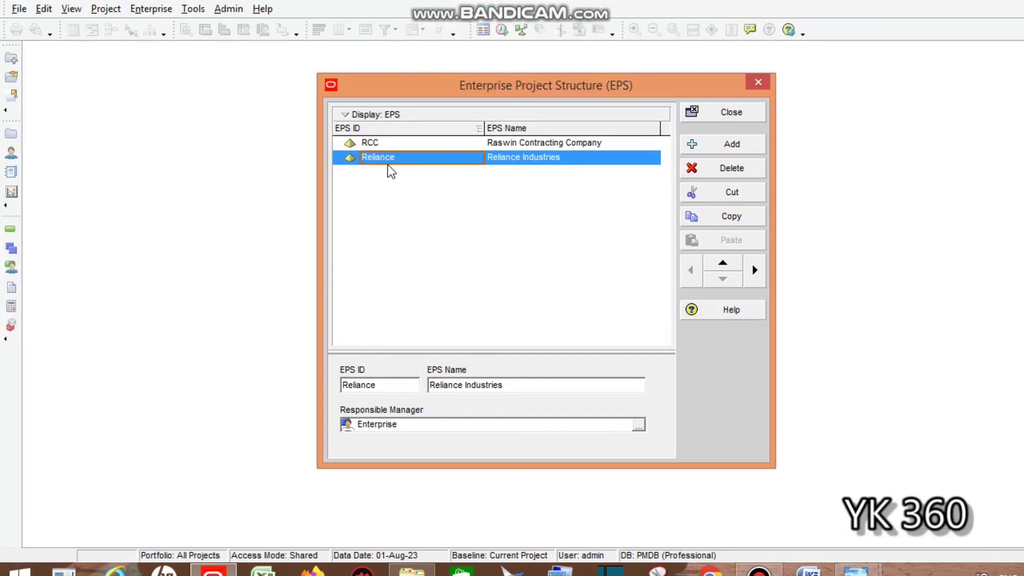
Step: Add five child EPS nodes under Reliance in the Enterprise Project Structure
click(706, 150)
click(707, 150)
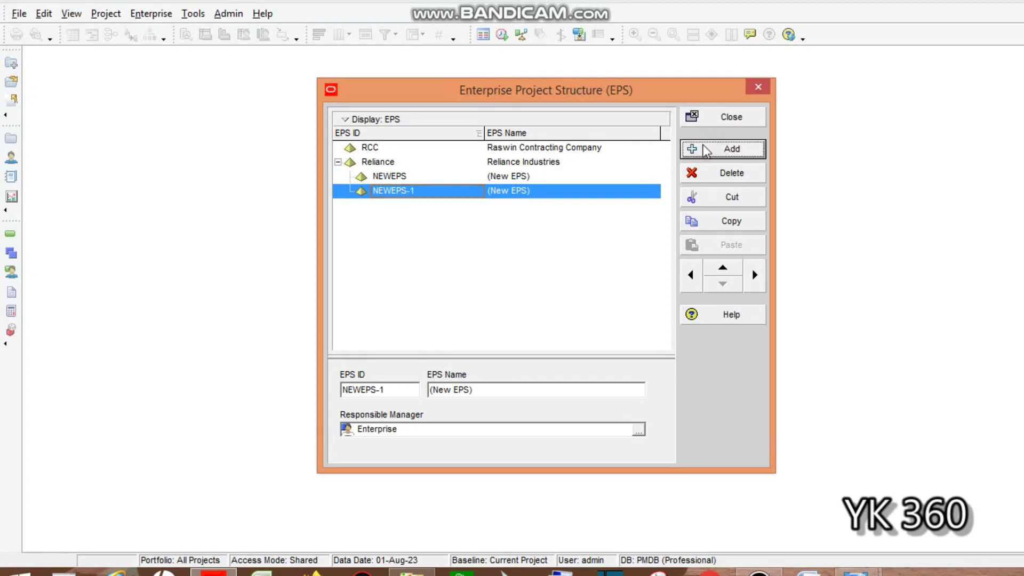
click(707, 150)
click(707, 150)
click(707, 149)
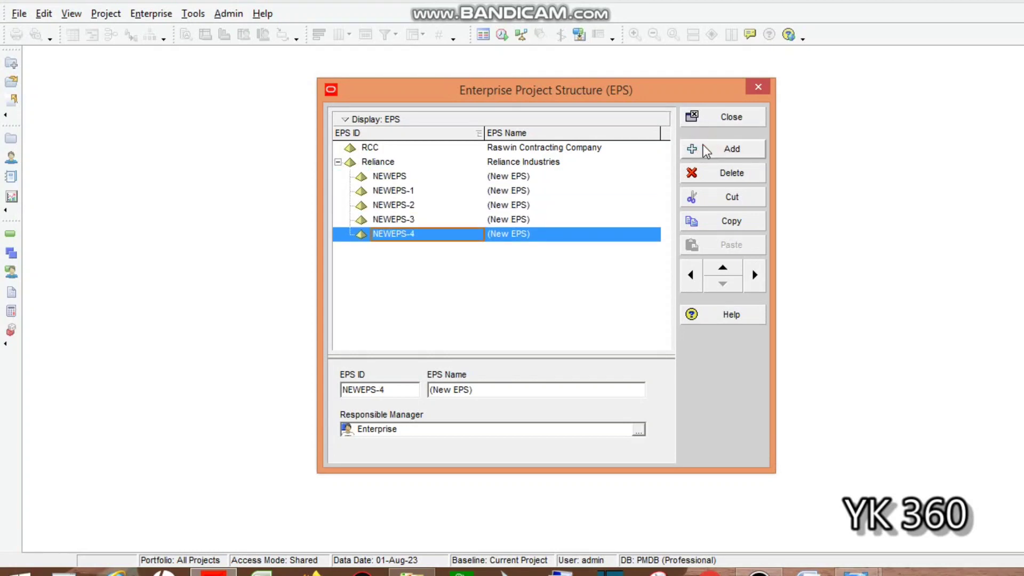
Step: Set the EPS name of the first node under Reliance to Refining
click(496, 176)
click(492, 176)
drag(545, 181, 471, 178)
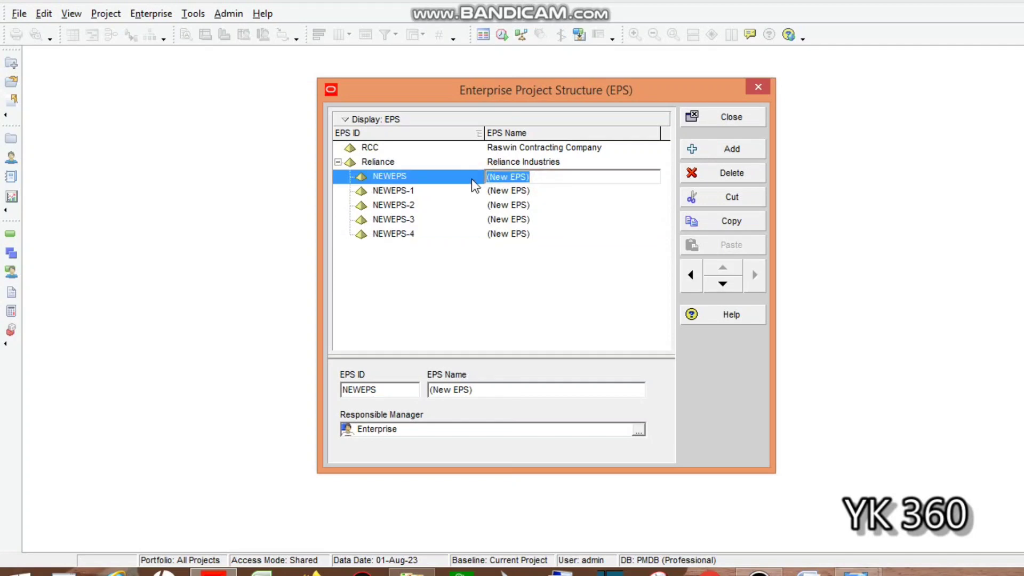
text(Refining)
Step: Set the EPS name of the second node under Reliance to Retail
click(513, 194)
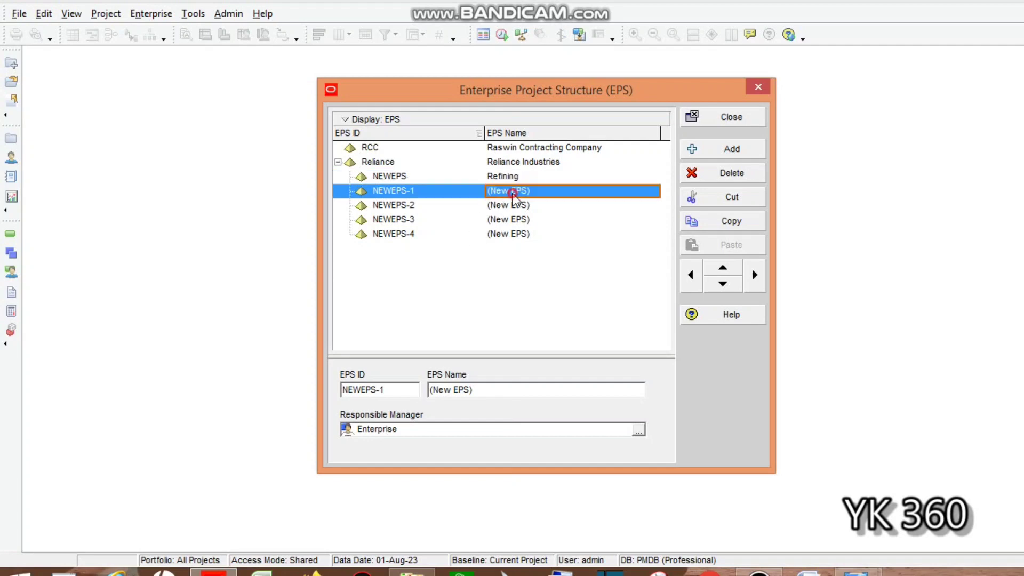
click(533, 191)
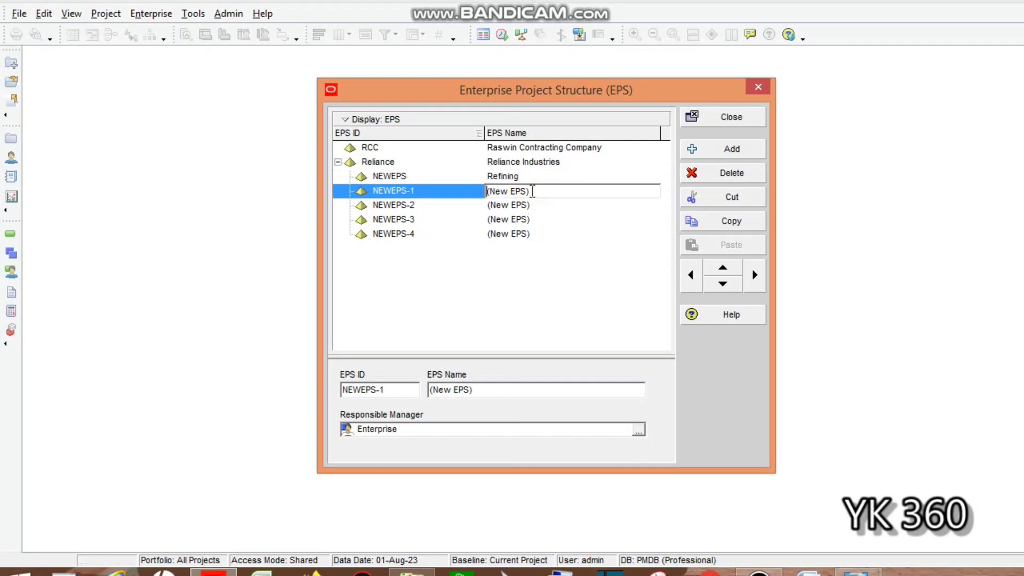
text(Retail)
key(Delete)
key(Delete)
key(Delete)
key(Delete)
key(Delete)
key(Delete)
key(Delete)
key(Delete)
key(Delete)
Step: Name the third node under Reliance Jio and the fourth node Oil and gas
click(537, 207)
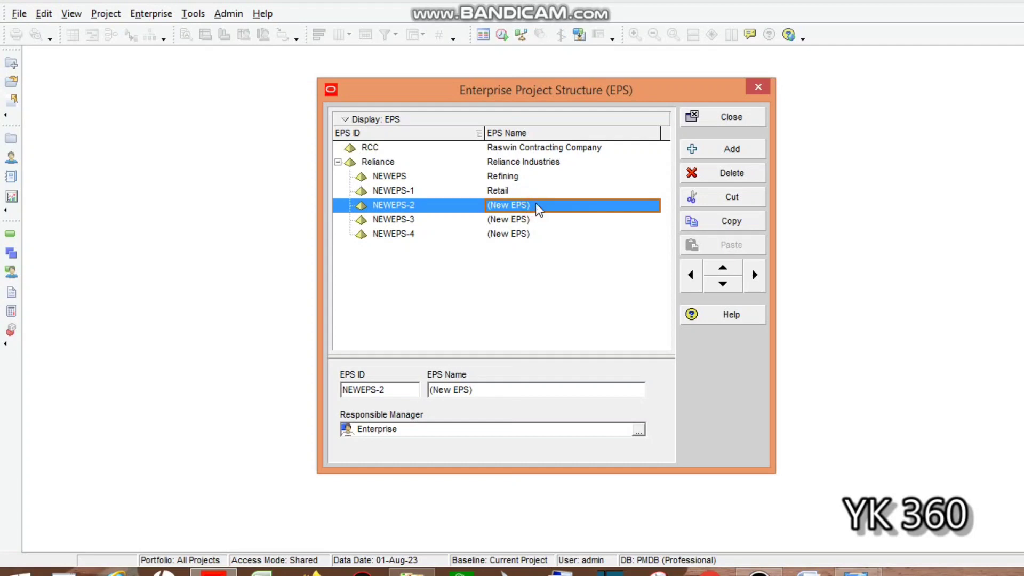
key(Delete)
text(Jio)
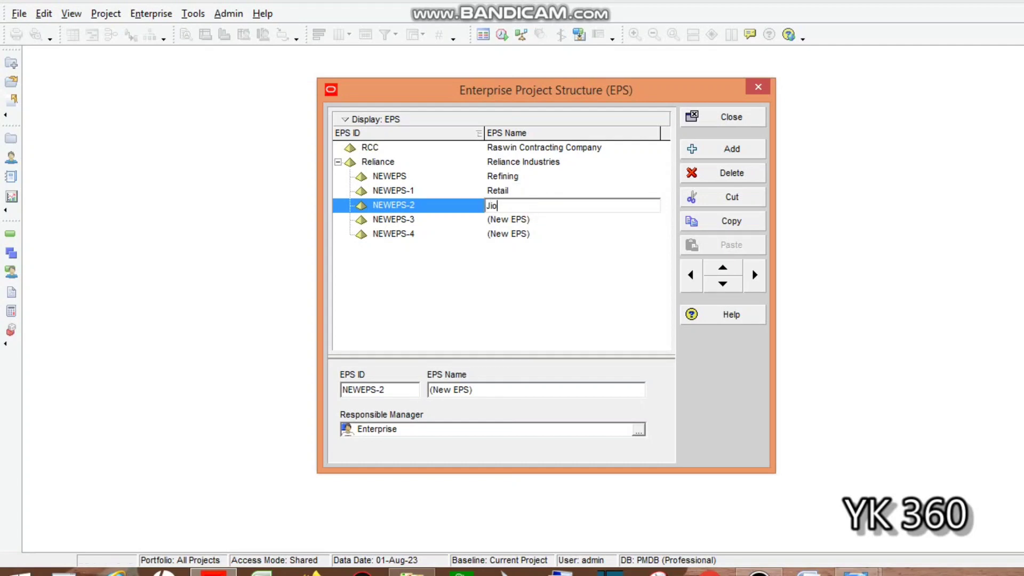
click(540, 220)
key(Delete)
text(Oil)
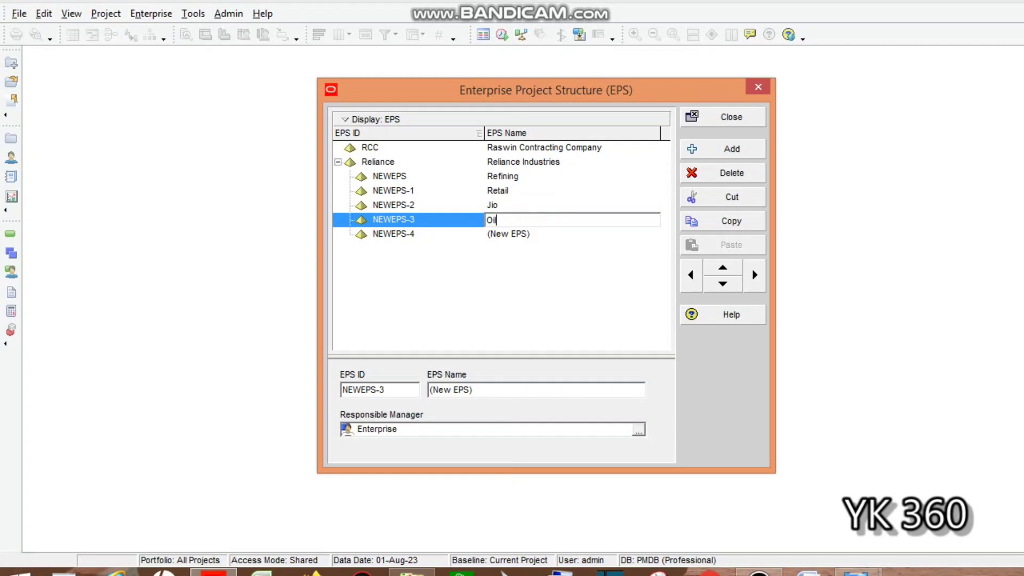
text( and gas)
Step: Set the EPS name of the fifth node under Reliance to Others
click(534, 235)
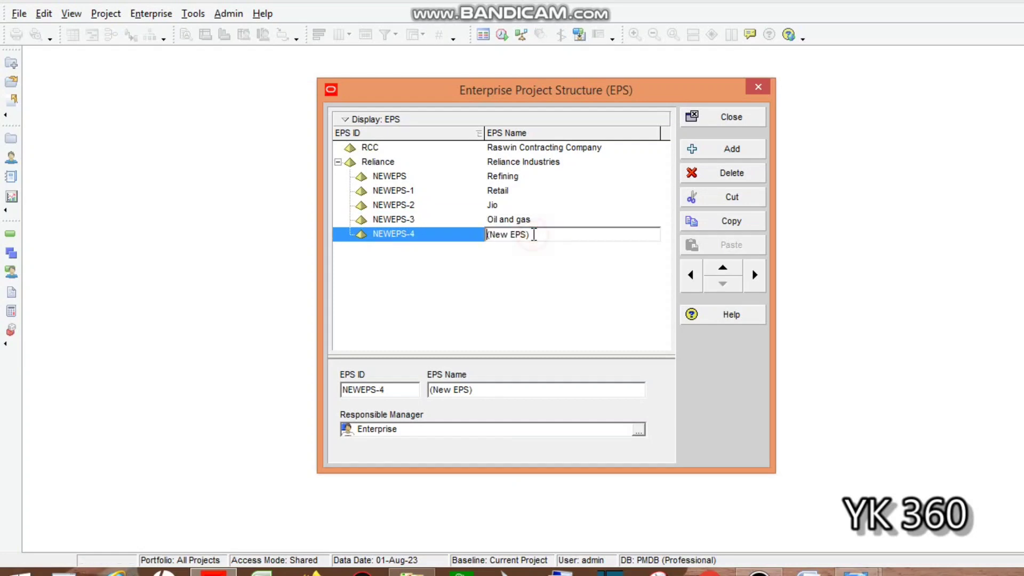
key(BackSpace)
key(BackSpace)
key(BackSpace)
key(BackSpace)
key(BackSpace)
key(BackSpace)
key(BackSpace)
key(BackSpace)
key(BackSpace)
text(Others)
click(516, 290)
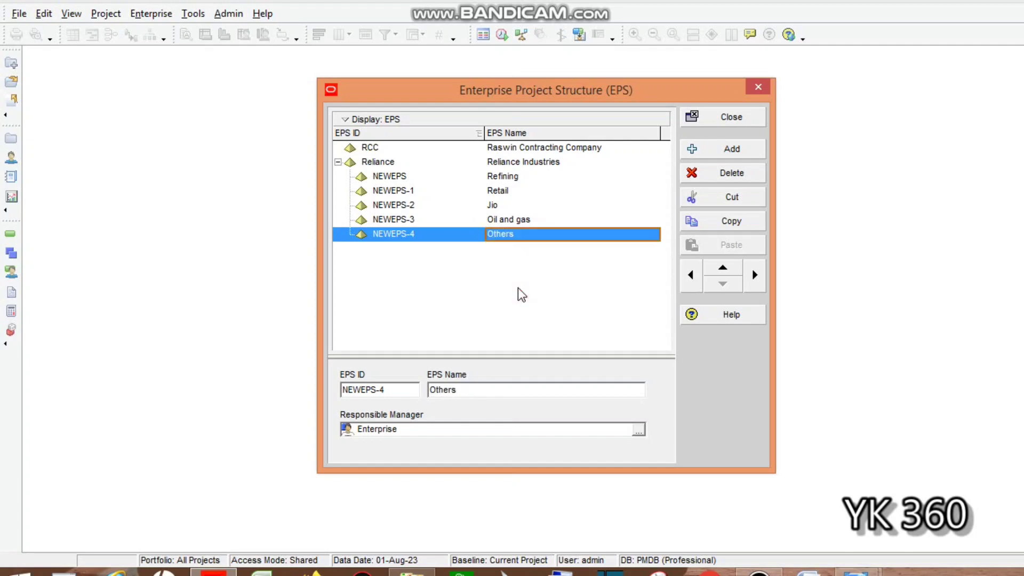
Step: Set the EPS ID of the Refining node to Ref and that of the Retail node to Rt
click(410, 178)
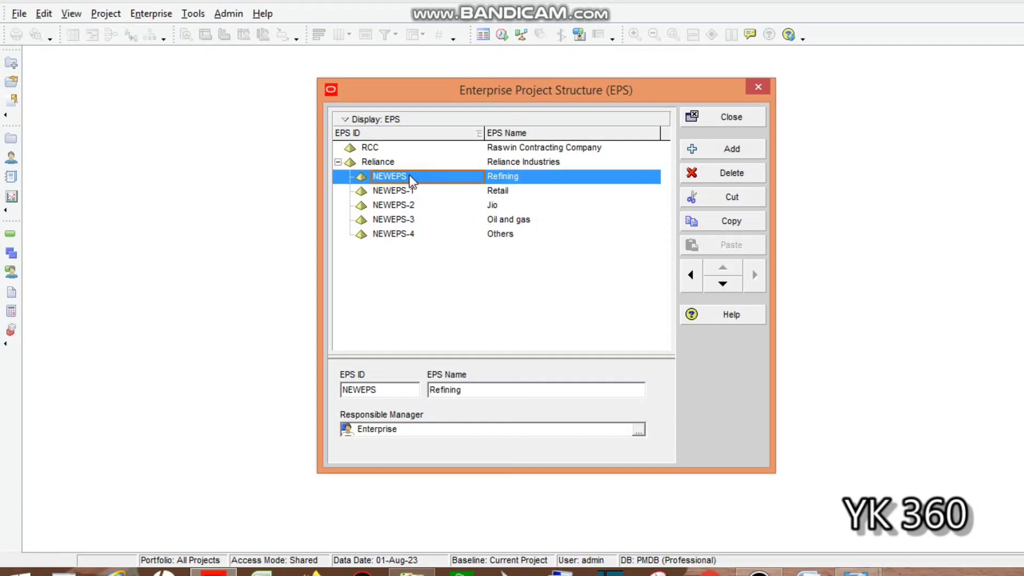
drag(380, 389, 311, 383)
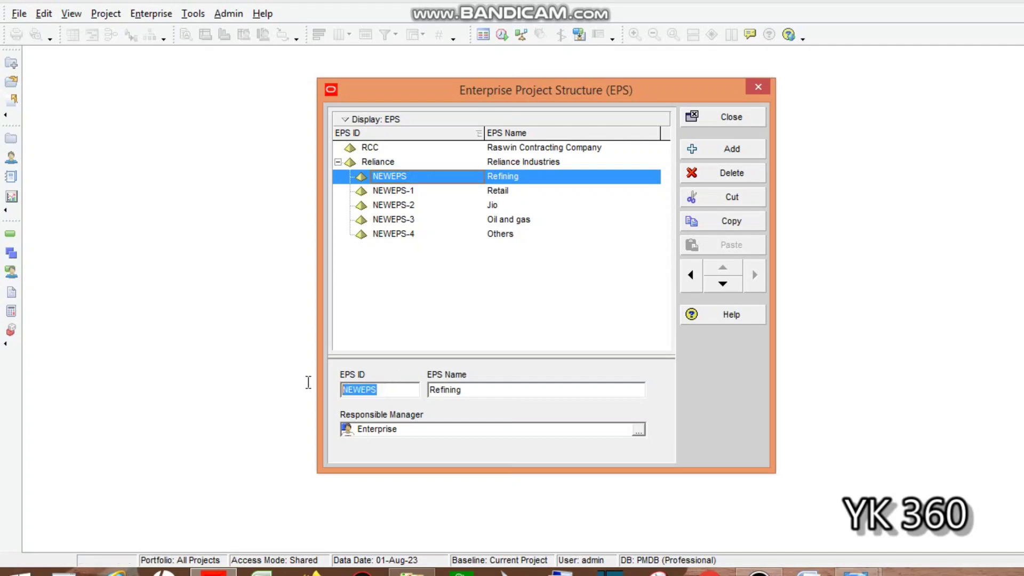
key(BackSpace)
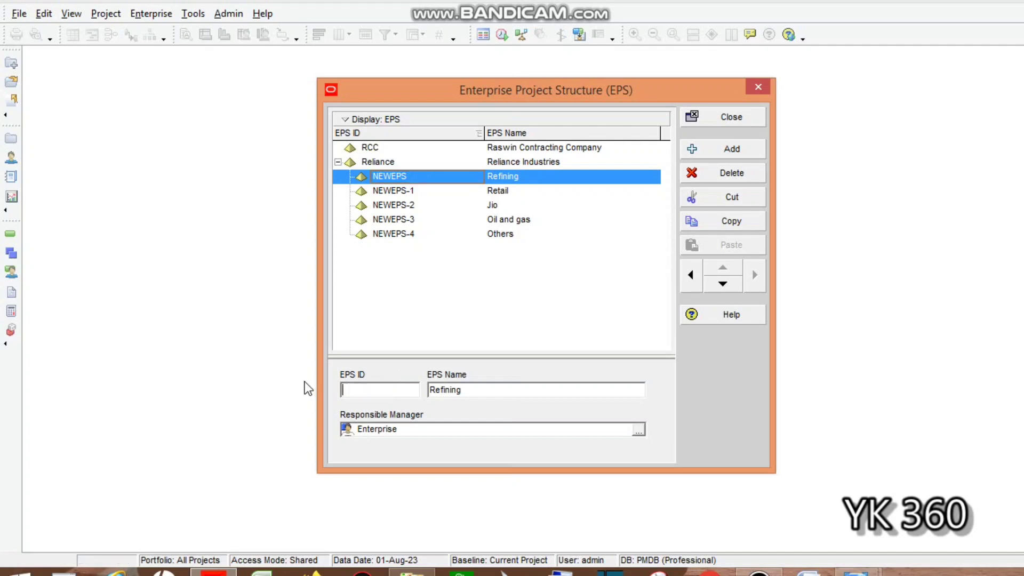
text(Ref)
click(434, 293)
click(431, 191)
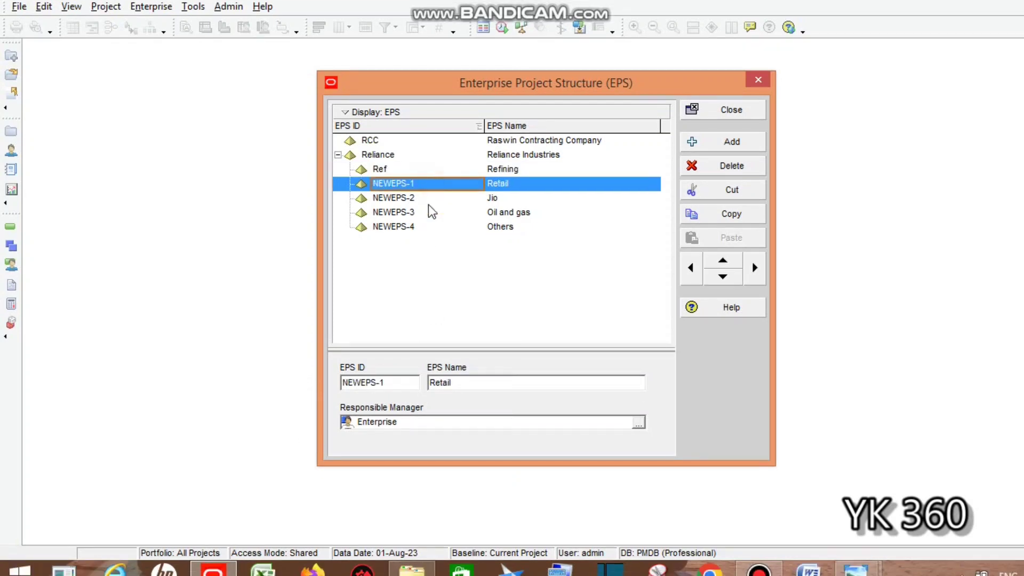
drag(397, 384, 329, 388)
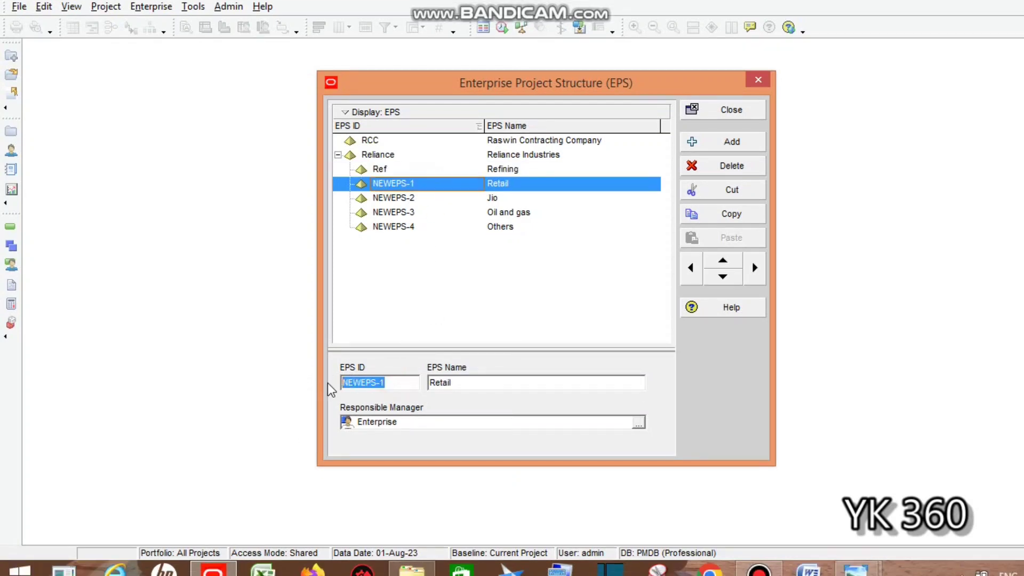
text(Rt)
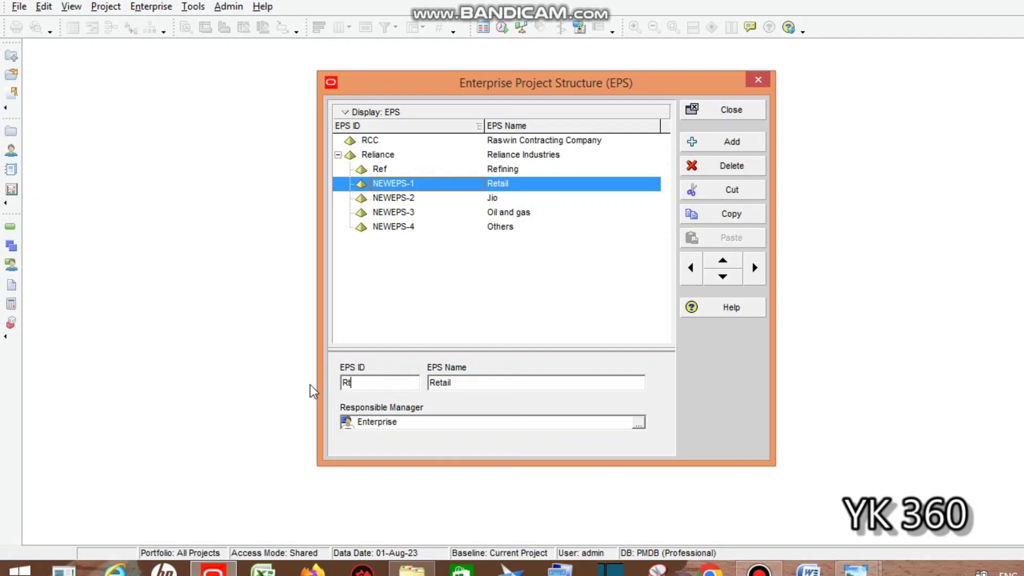
Step: Set the EPS ID of the Jio node to Jio
click(421, 198)
click(422, 198)
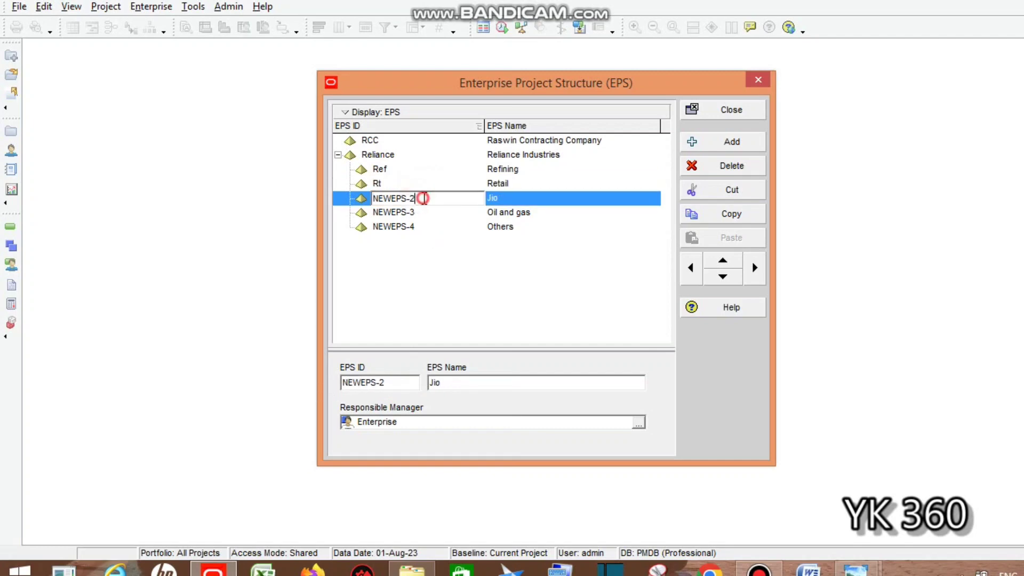
text(Jio)
click(348, 285)
Step: Set the EPS ID of the Oil and gas node to O&G and that of the Others node to others
click(430, 214)
click(432, 212)
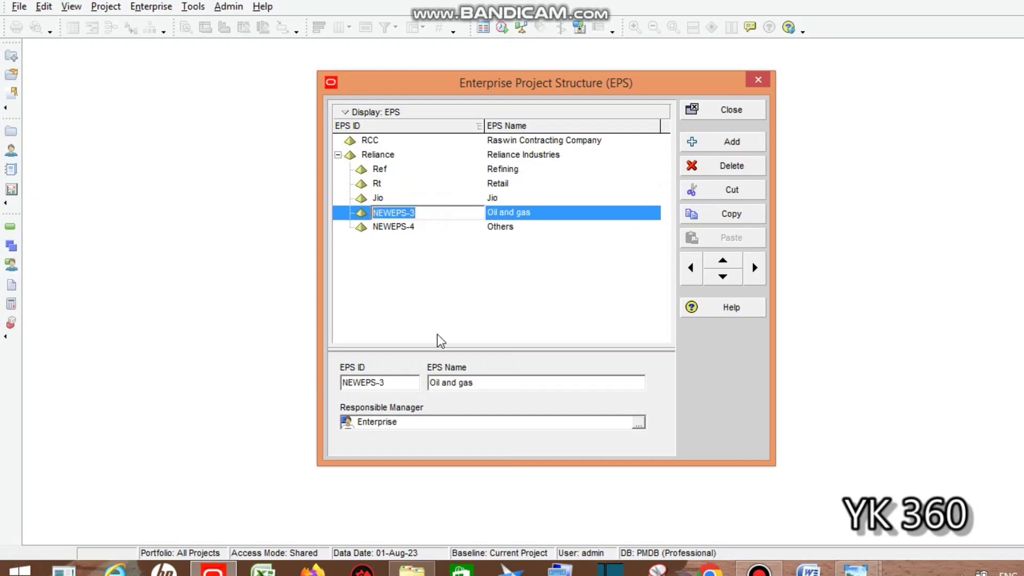
key(BackSpace)
text(O&G)
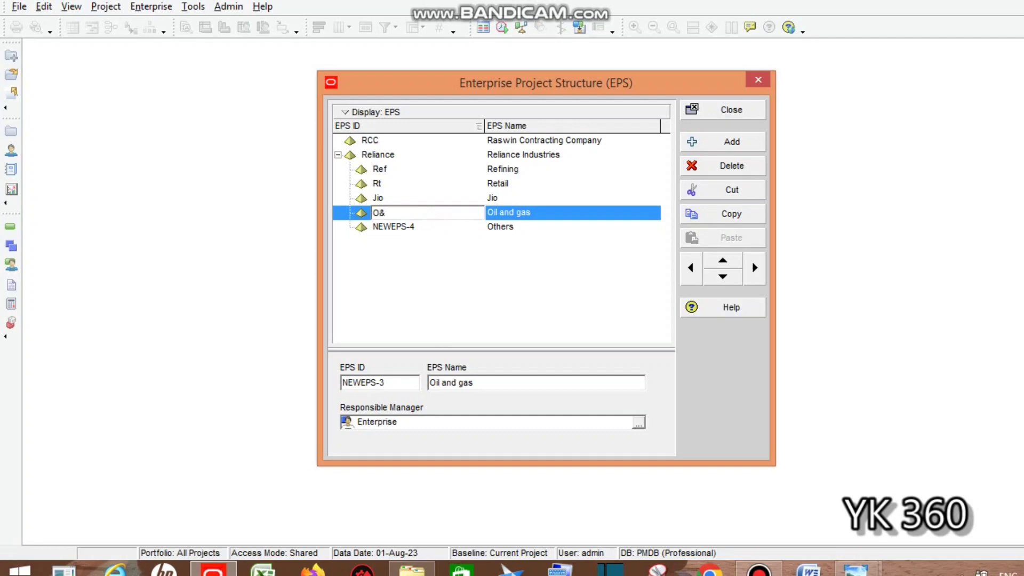
click(428, 227)
click(429, 228)
key(BackSpace)
text(others)
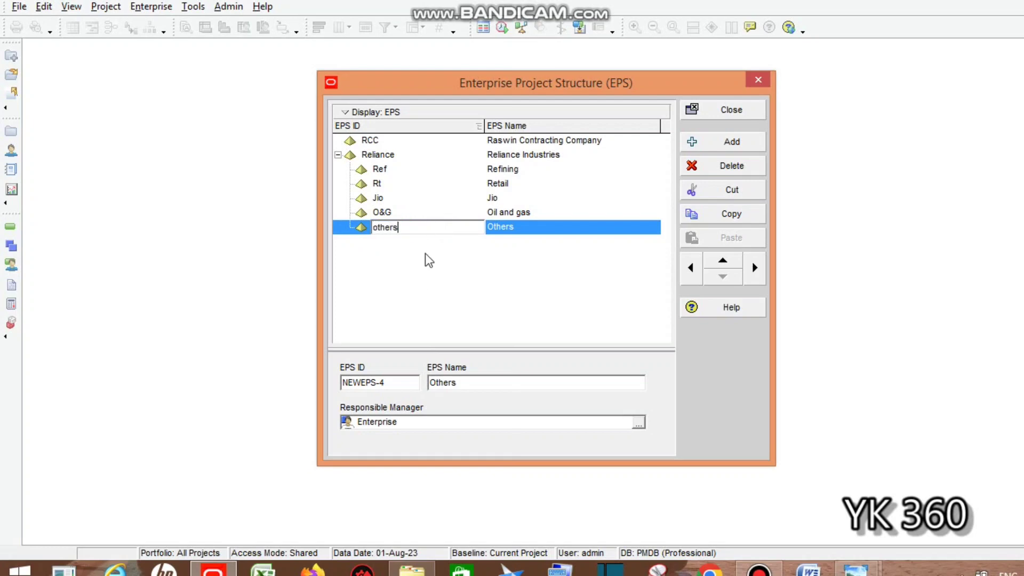
key(Return)
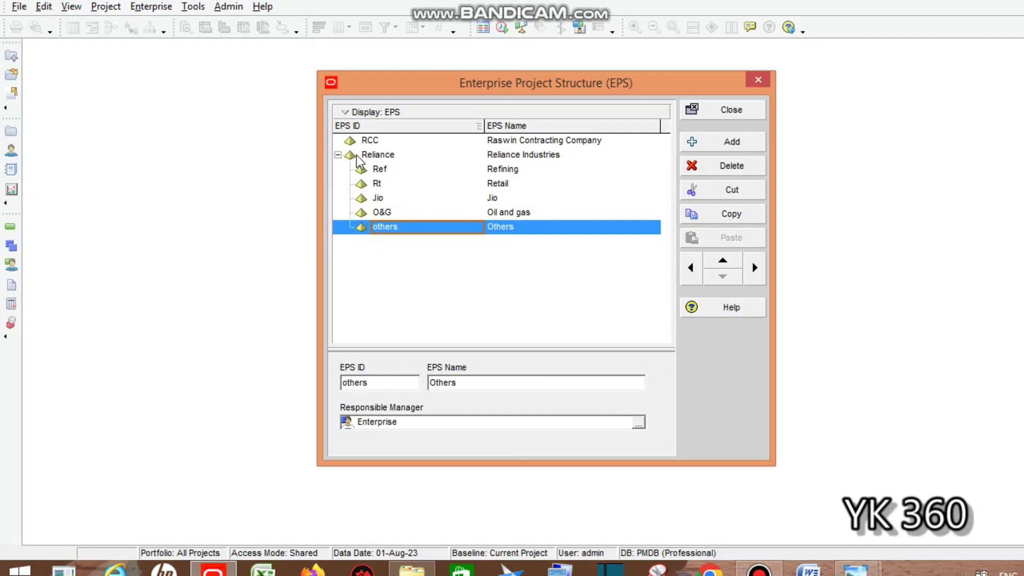
Step: Check the companies under the refining subsidiary in reliance.JPG in Windows Photo Viewer, and return to the EPS dialog in Primavera P6
click(376, 170)
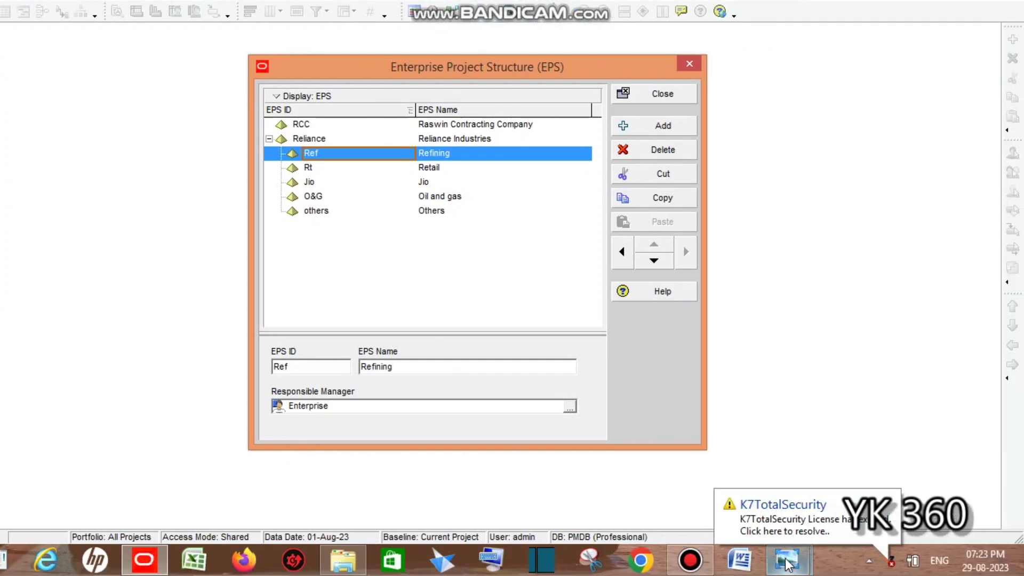
mouse_move(788, 563)
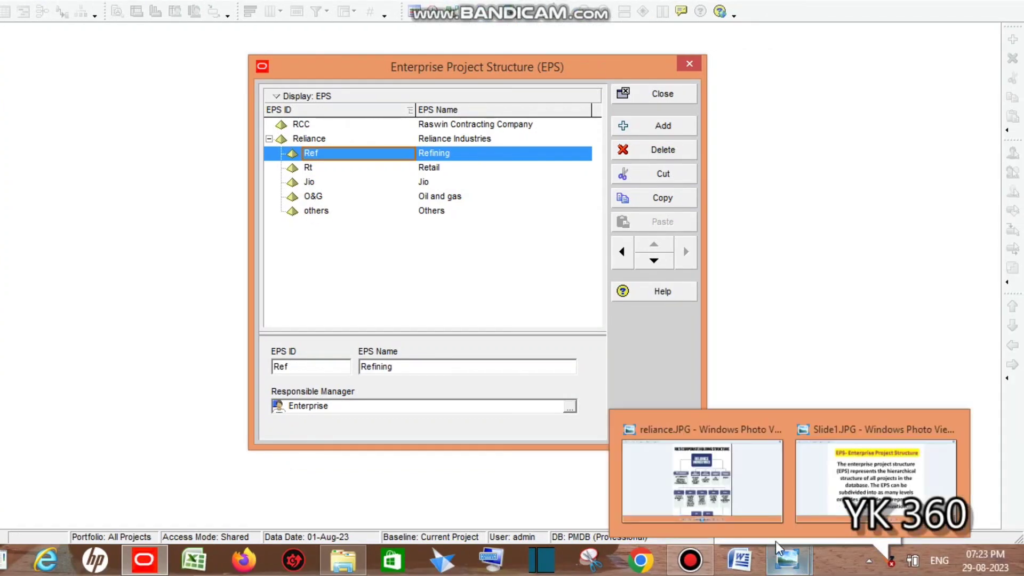
click(695, 482)
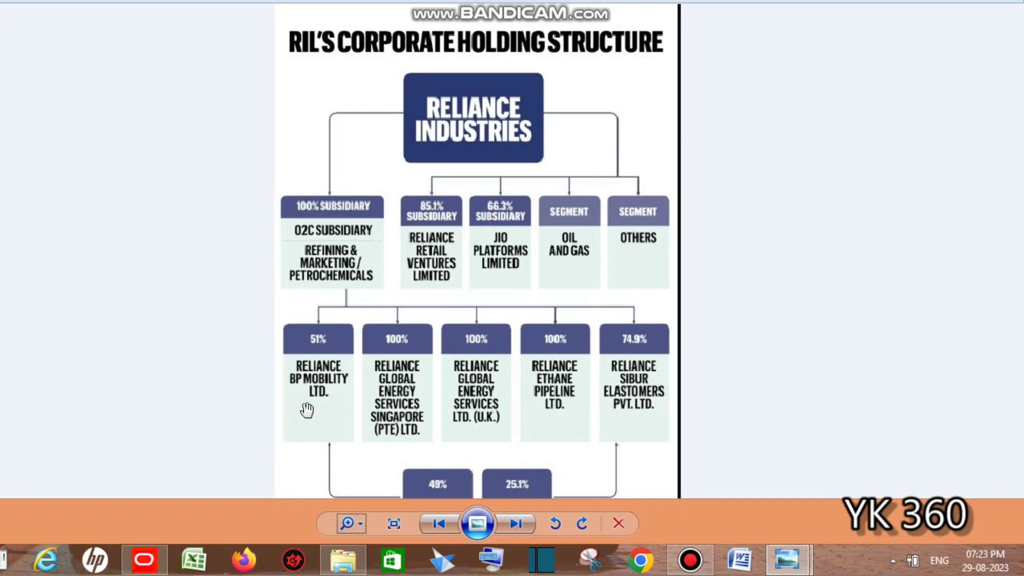
click(144, 559)
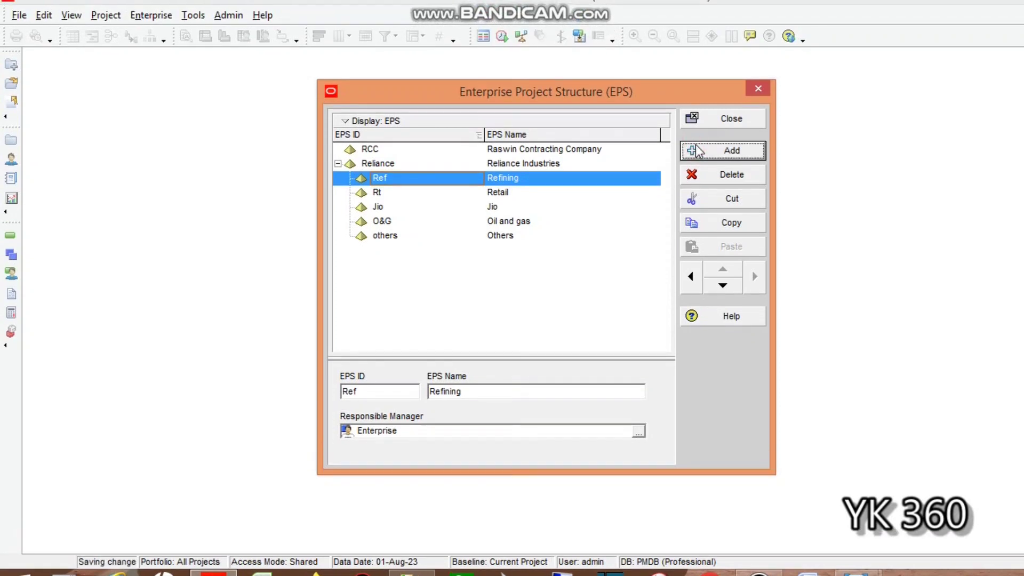
click(698, 152)
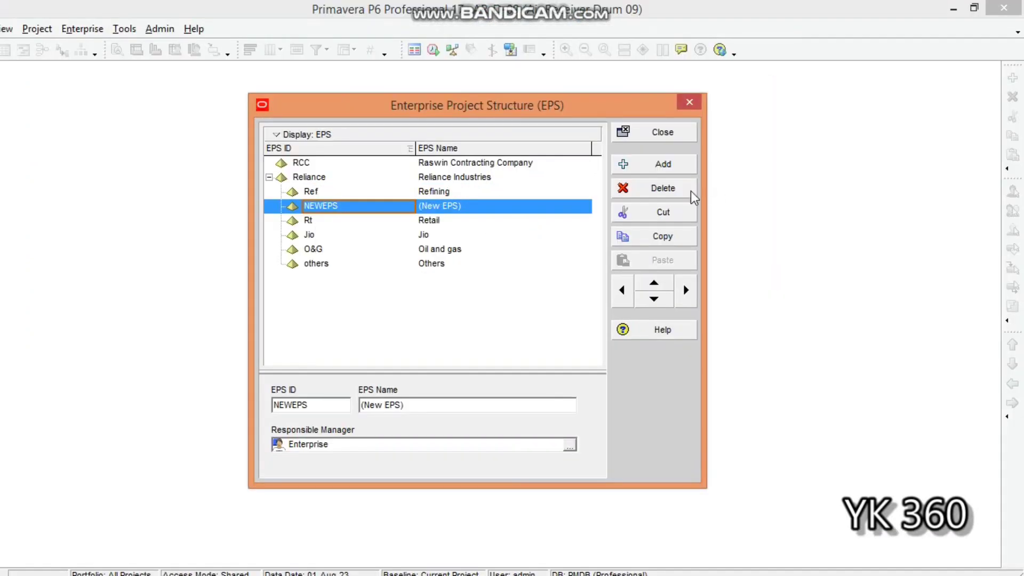
click(760, 179)
click(541, 324)
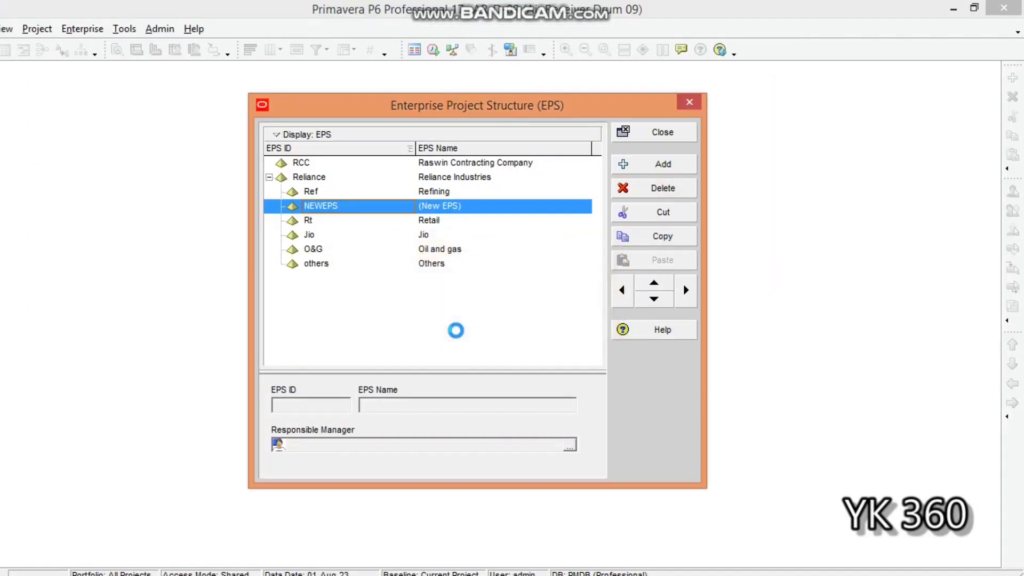
Step: Add a new EPS node below Refining and indent it one level to make it a child of Refining
click(350, 190)
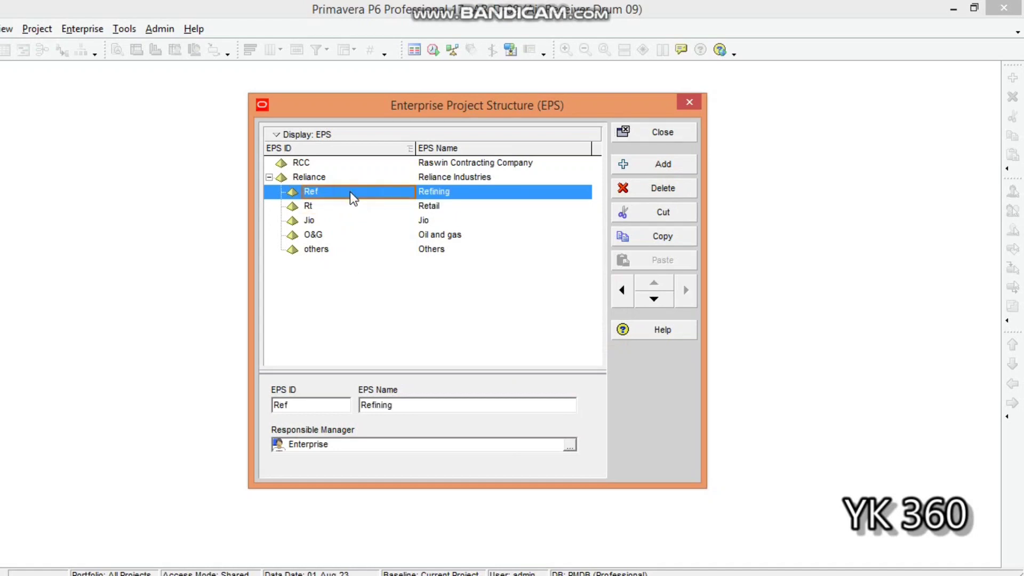
click(623, 164)
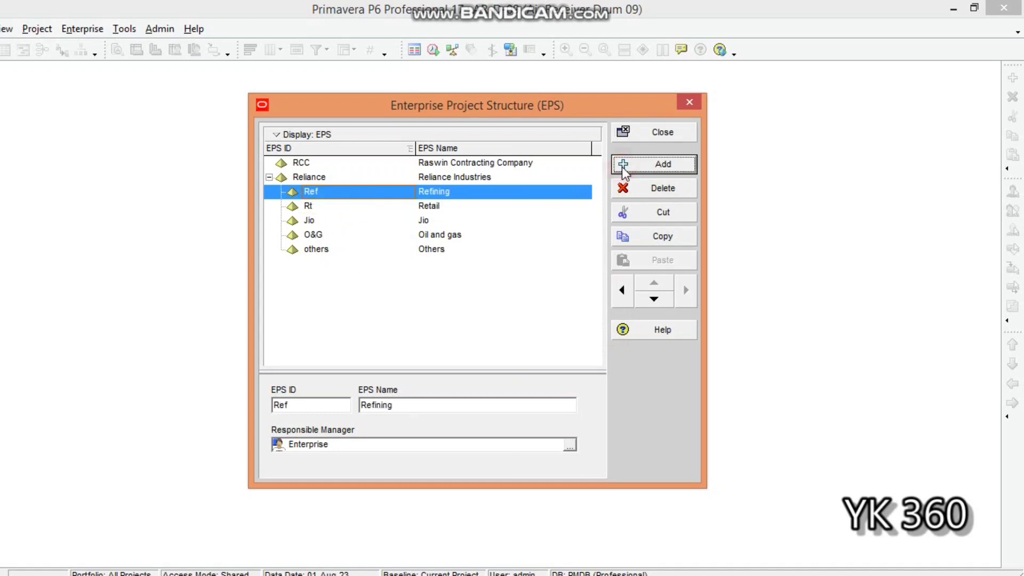
click(311, 193)
click(312, 208)
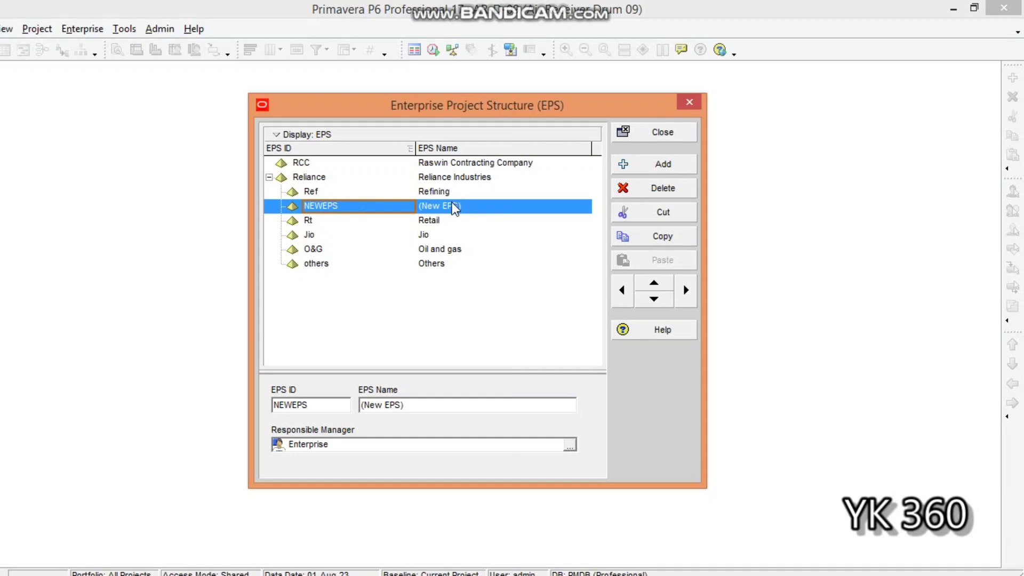
click(686, 290)
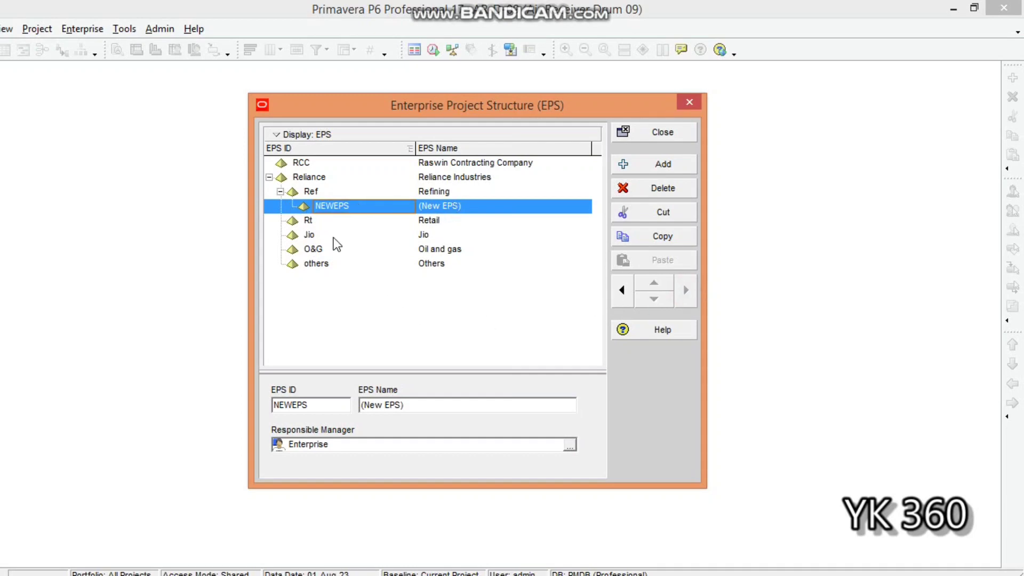
Step: Set the EPS name of the new node under Refining to BP Mobil
click(465, 206)
drag(465, 207, 401, 212)
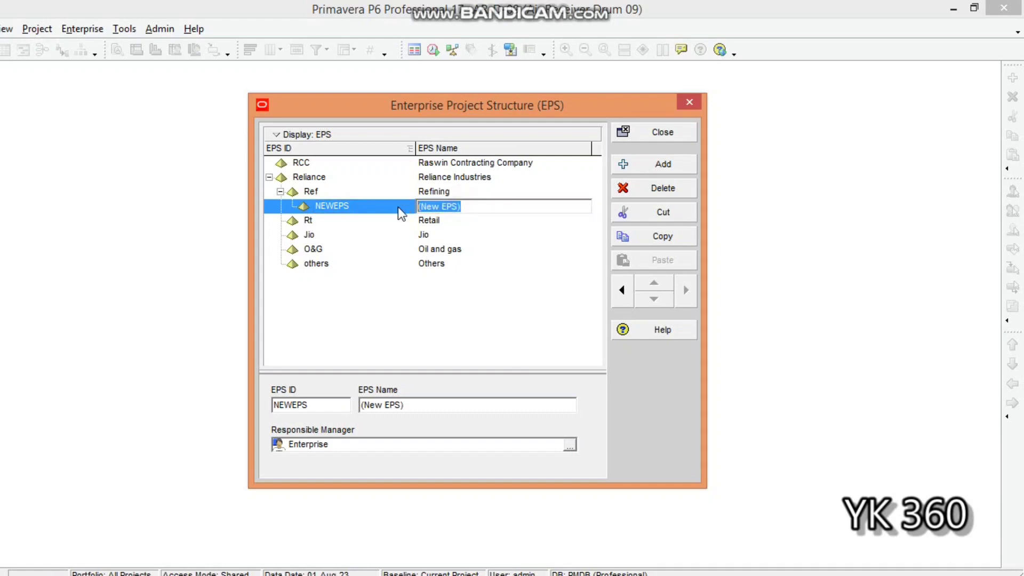
text(BP)
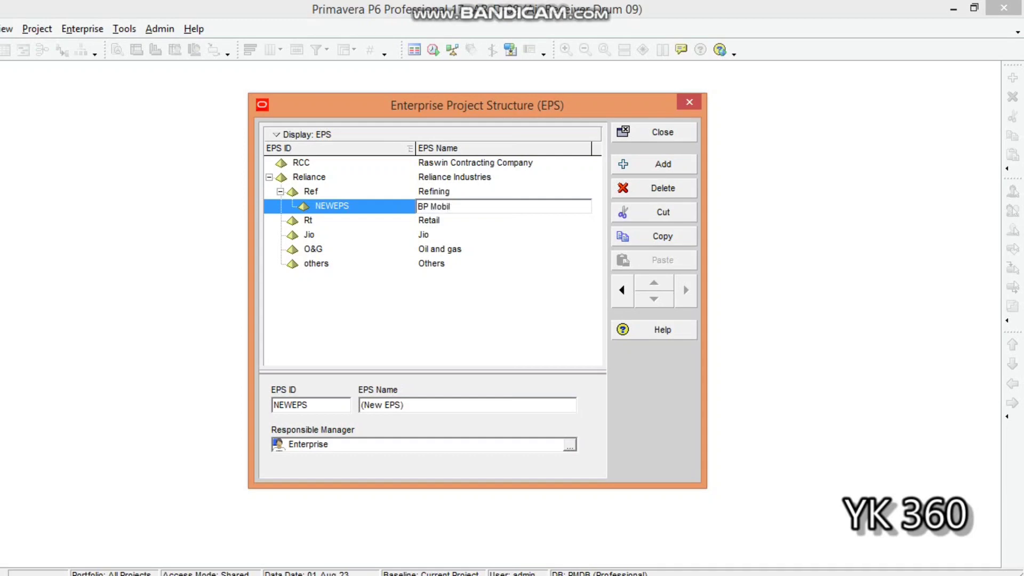
text( Mobil)
click(335, 208)
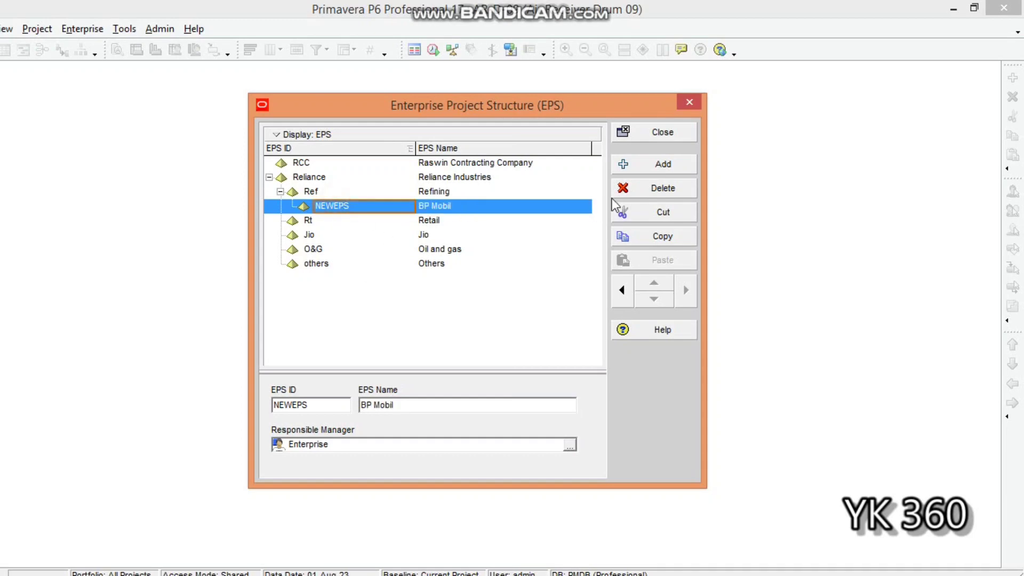
Step: Add four more EPS nodes under Refining, at the same level as BP Mobil
click(645, 166)
click(645, 166)
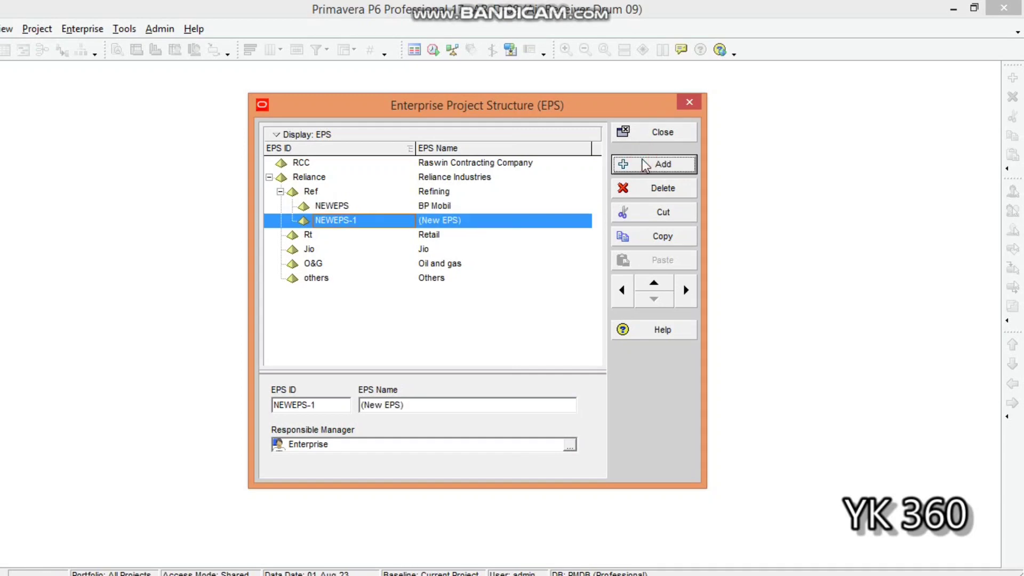
click(644, 166)
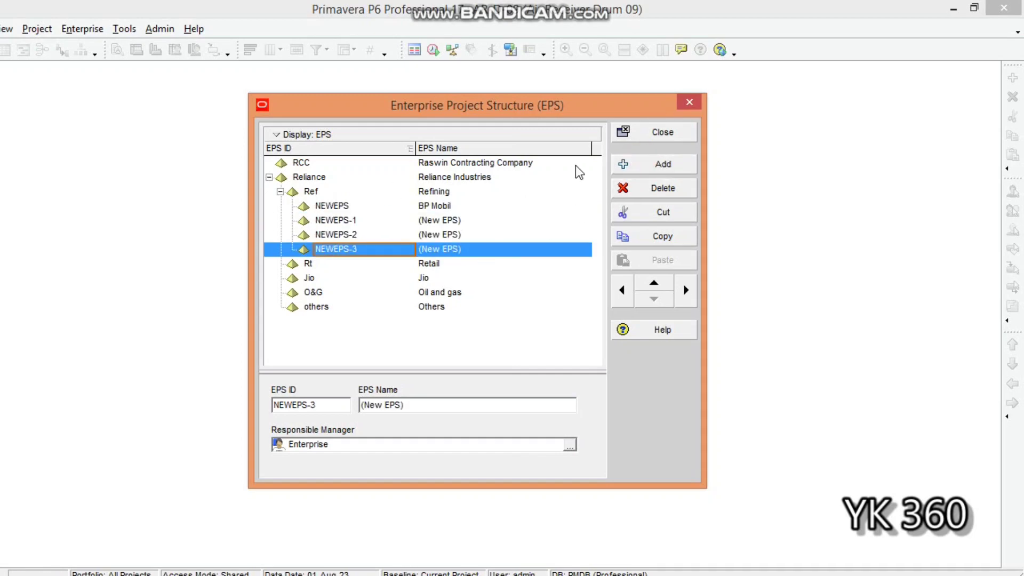
click(655, 166)
Step: Set the EPS name of the second node under Refining to Singapore
click(476, 220)
click(476, 220)
click(476, 220)
key(BackSpace)
key(BackSpace)
key(BackSpace)
key(BackSpace)
key(BackSpace)
key(BackSpace)
key(BackSpace)
key(BackSpace)
text(Singapore)
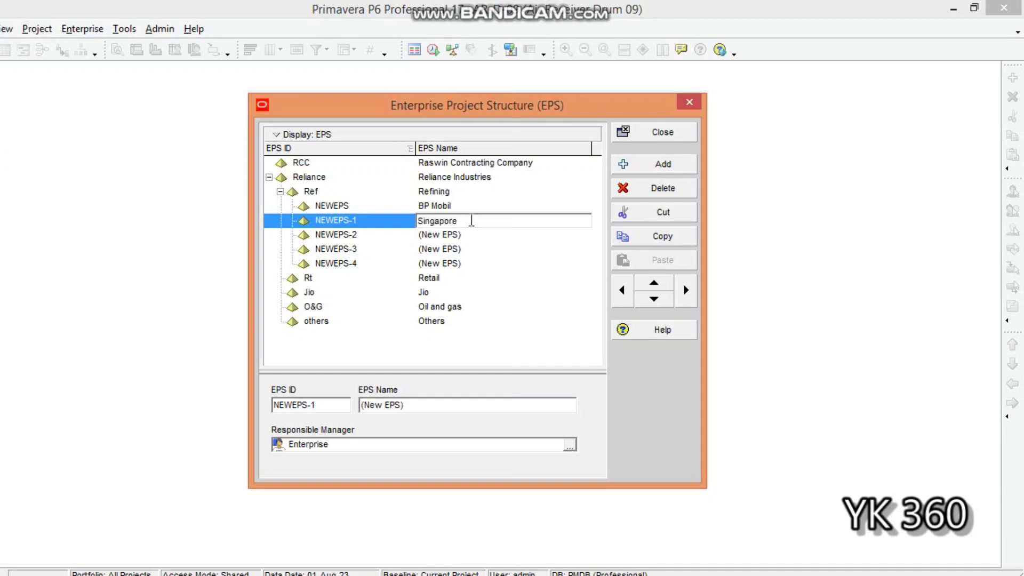
Step: Name the third node under Refining UK and the fourth node Ethane Pipeline
click(455, 235)
drag(461, 235, 422, 235)
key(BackSpace)
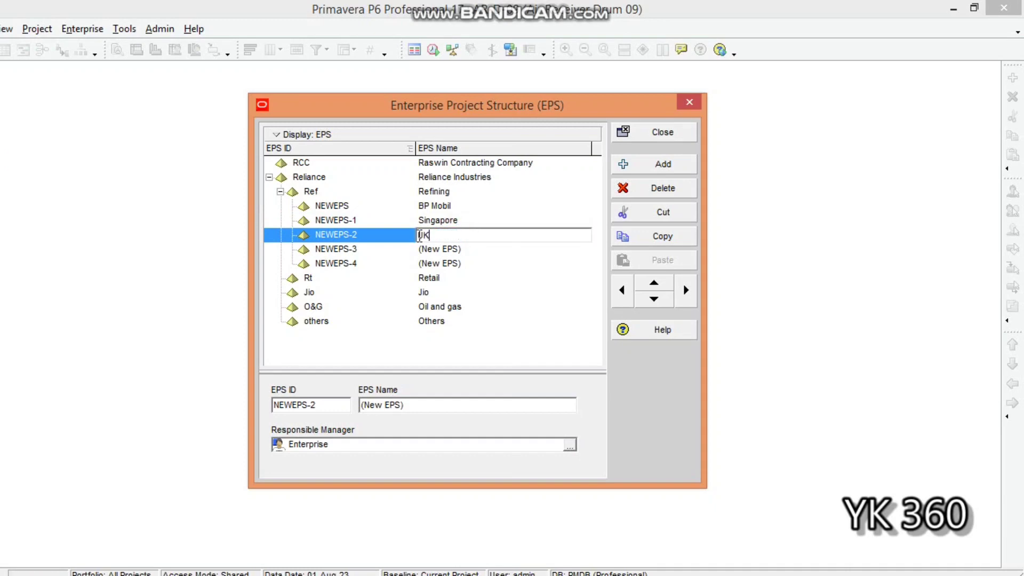
click(454, 249)
click(469, 249)
drag(469, 249, 380, 241)
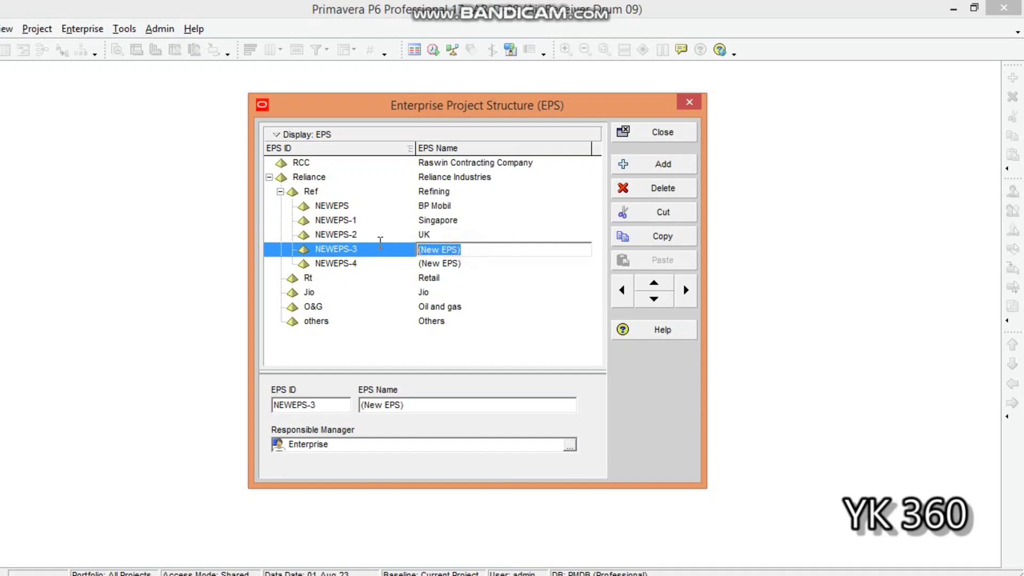
key(BackSpace)
text(Ethane Pipeline)
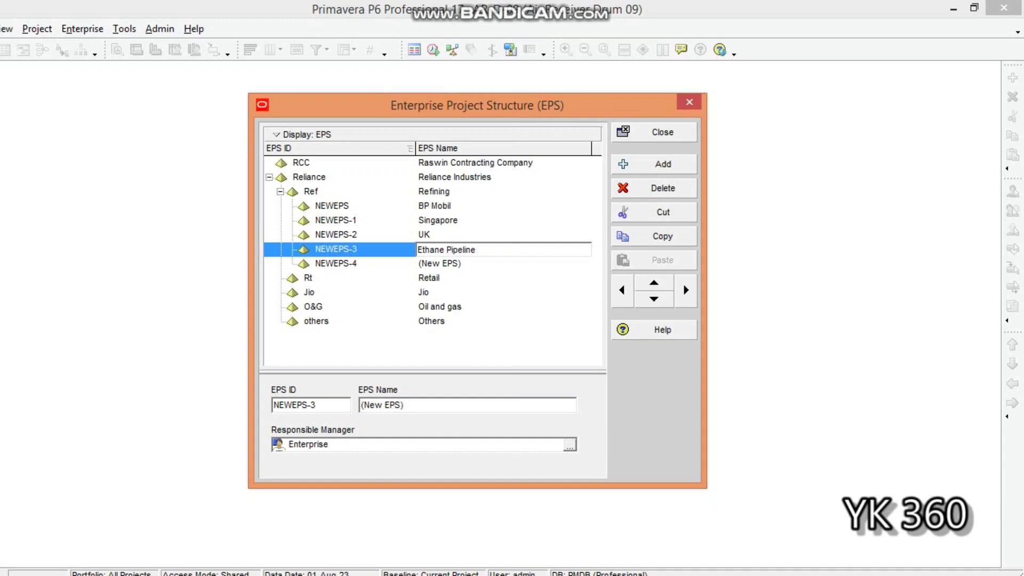
Step: Name the fifth node under Refining Sibur Elastomer, checking the company name in the Reliance holding structure image
click(435, 264)
click(441, 263)
drag(460, 264, 414, 269)
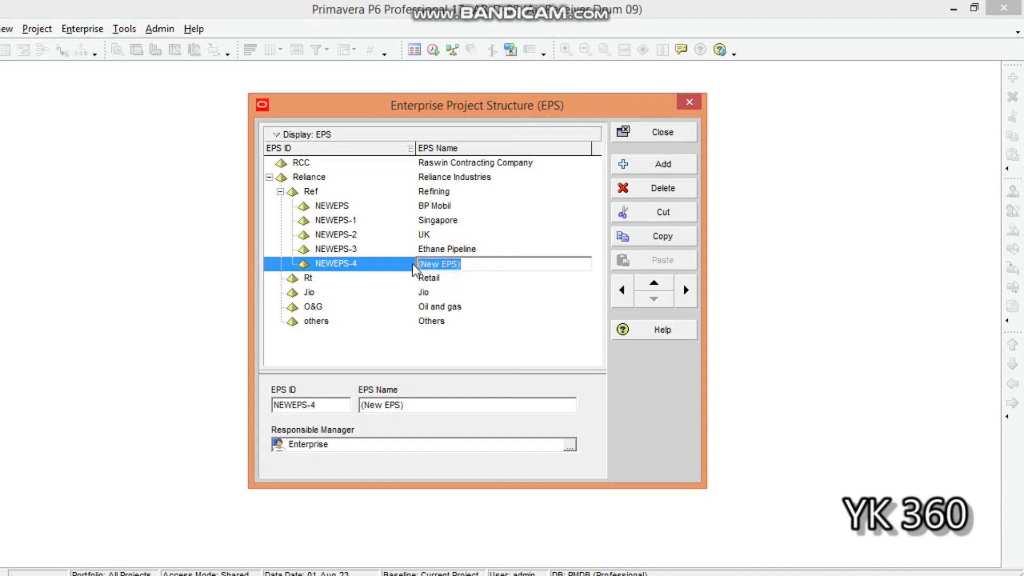
key(BackSpace)
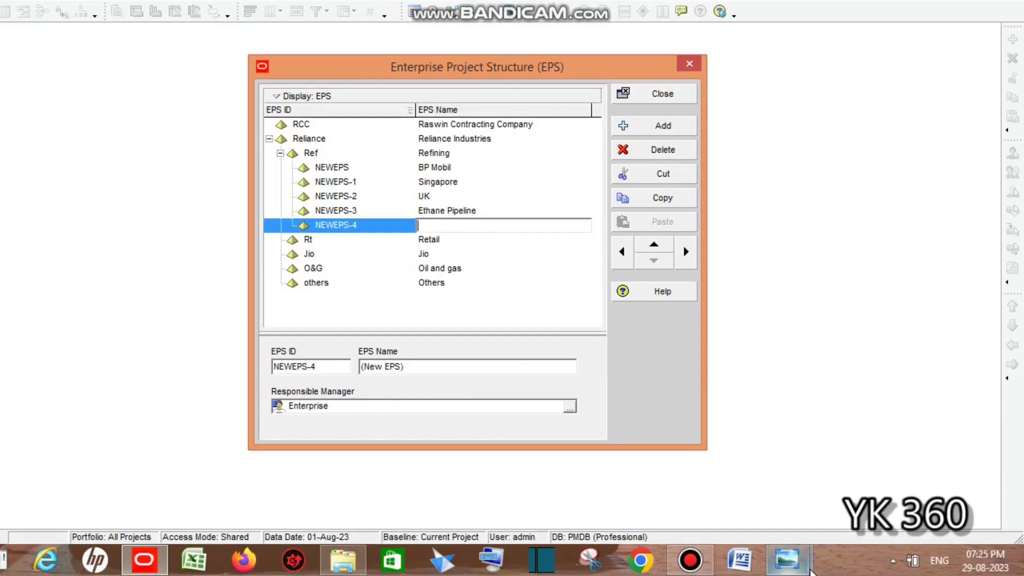
mouse_move(787, 560)
click(761, 501)
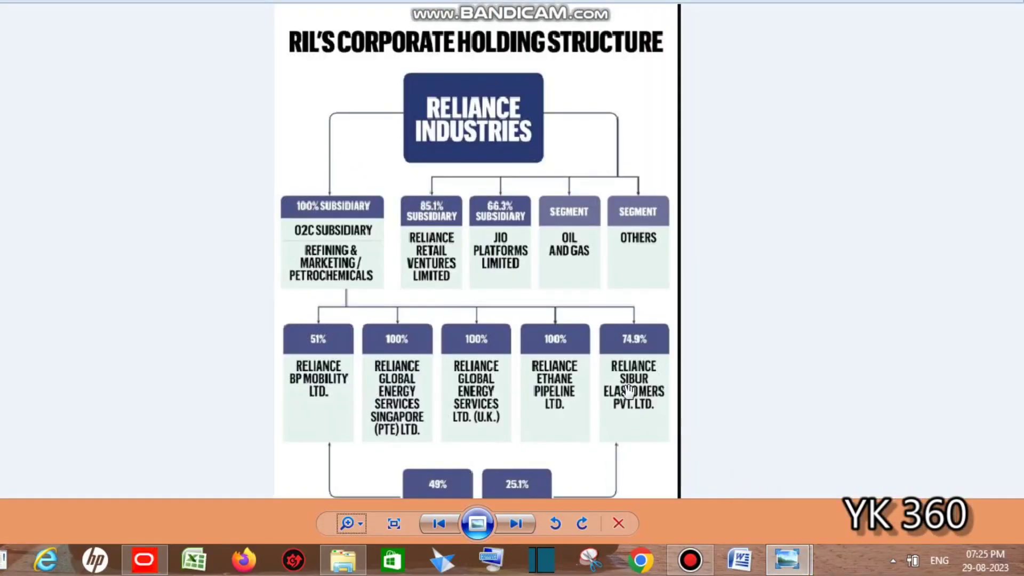
key(alt+Tab)
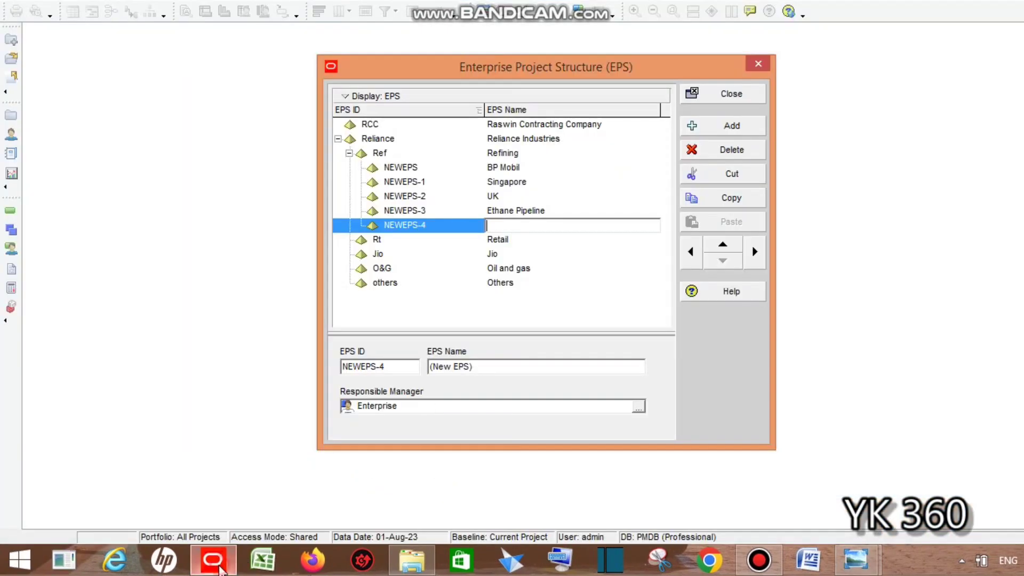
text(Sibur Elastyomer)
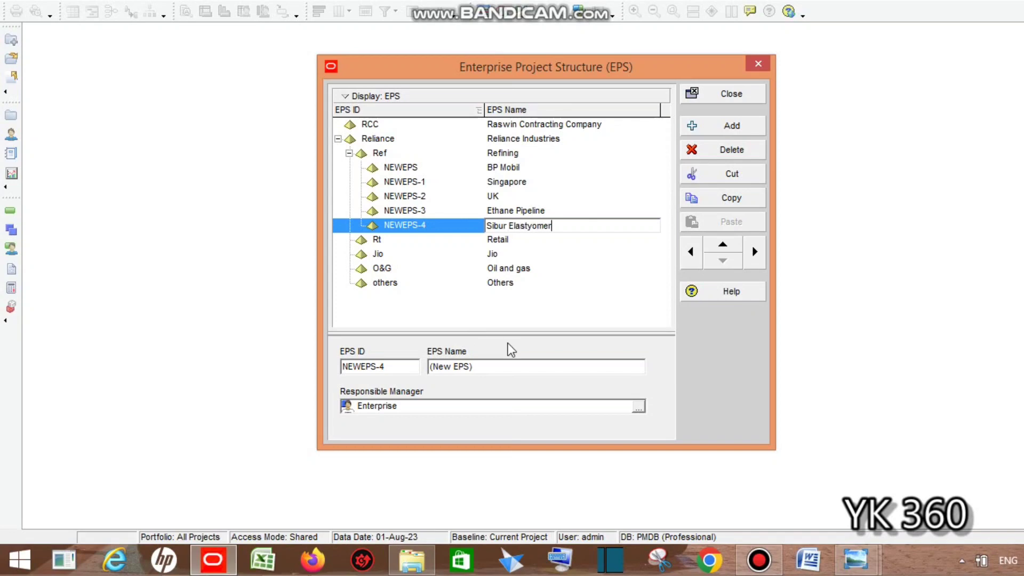
click(532, 226)
key(BackSpace)
Step: Set the EPS ID of the BP Mobil node to BP
click(419, 182)
click(419, 167)
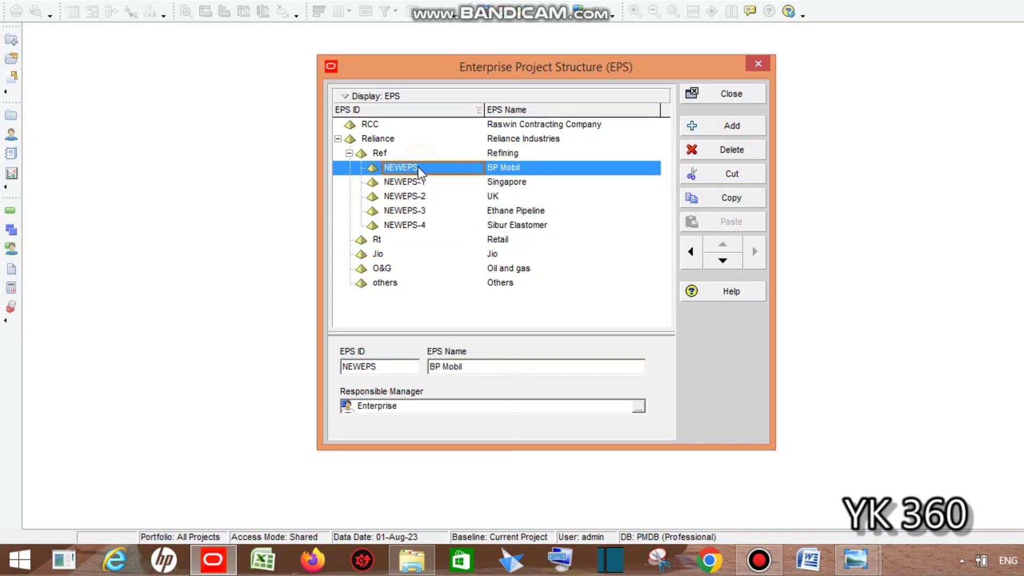
click(426, 168)
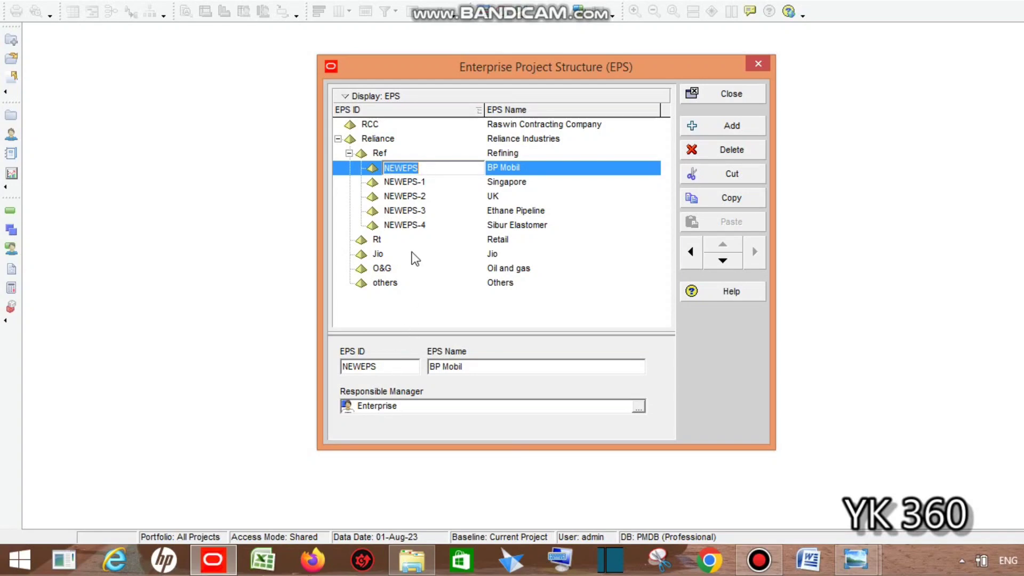
click(378, 368)
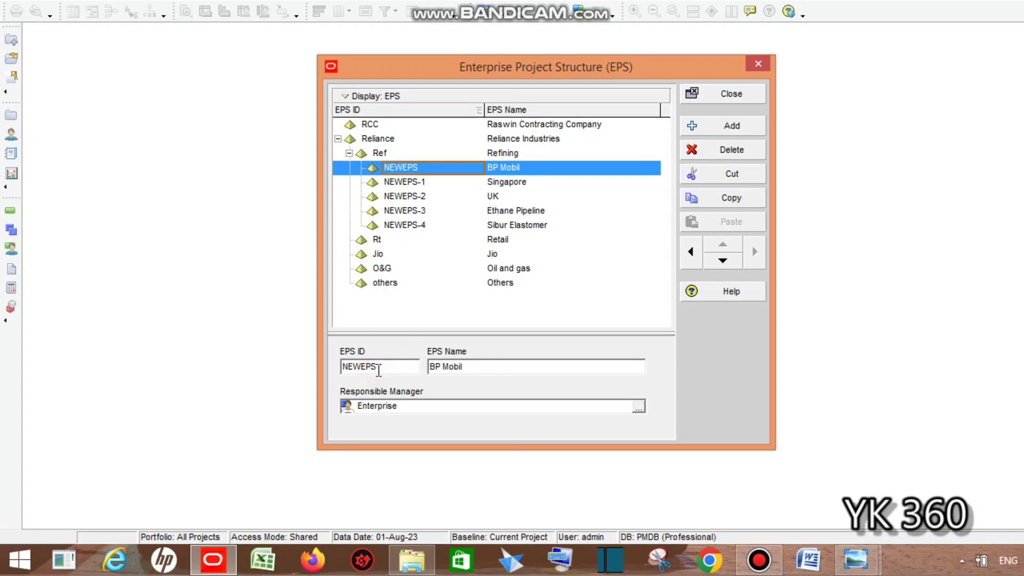
drag(378, 370, 337, 371)
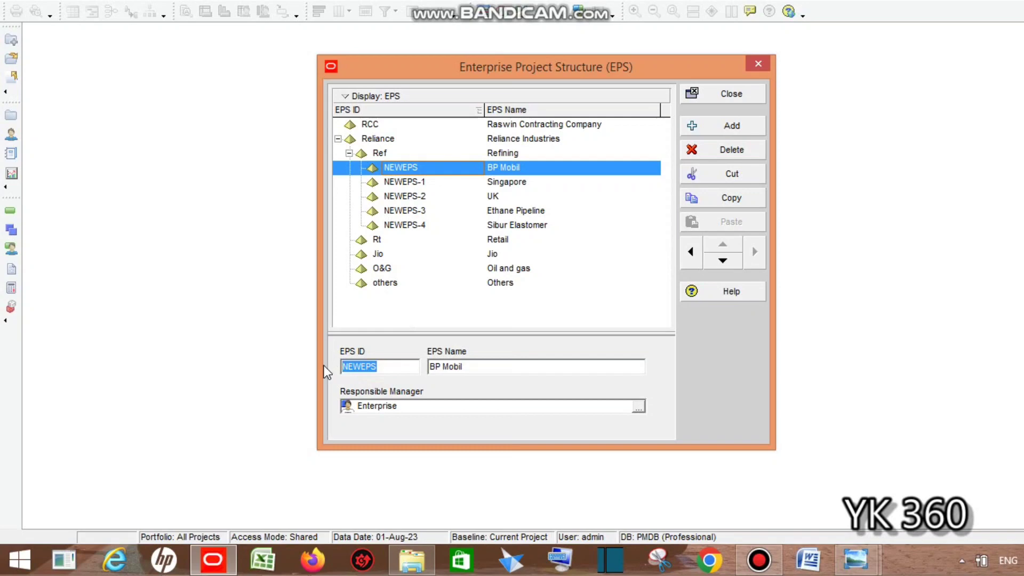
text(BP)
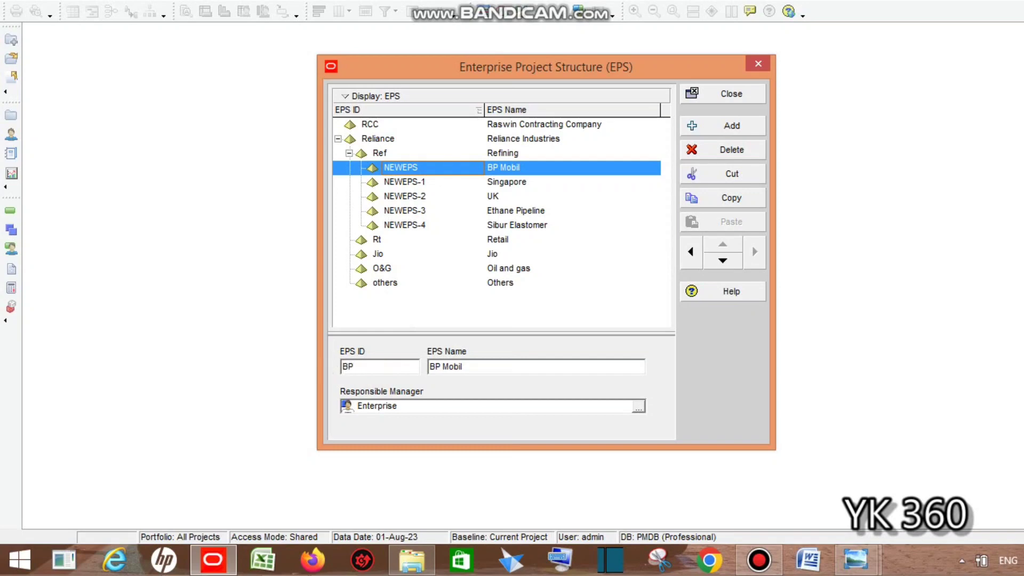
Step: Set the EPS ID of the Singapore node to SN and that of the UK node to UK
click(416, 183)
click(429, 182)
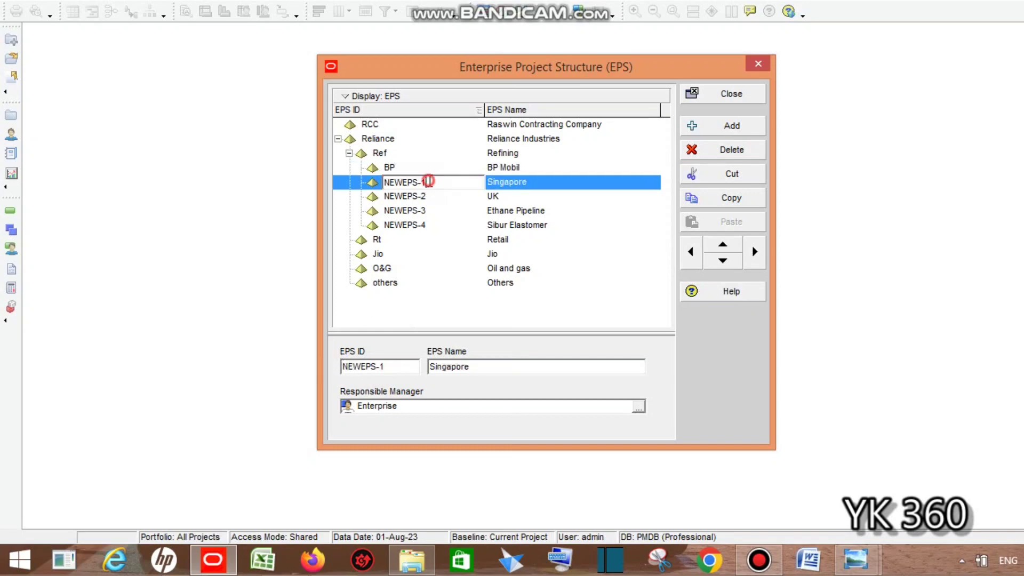
drag(429, 182, 334, 219)
text(SN)
click(451, 196)
drag(448, 193, 336, 198)
text(U)
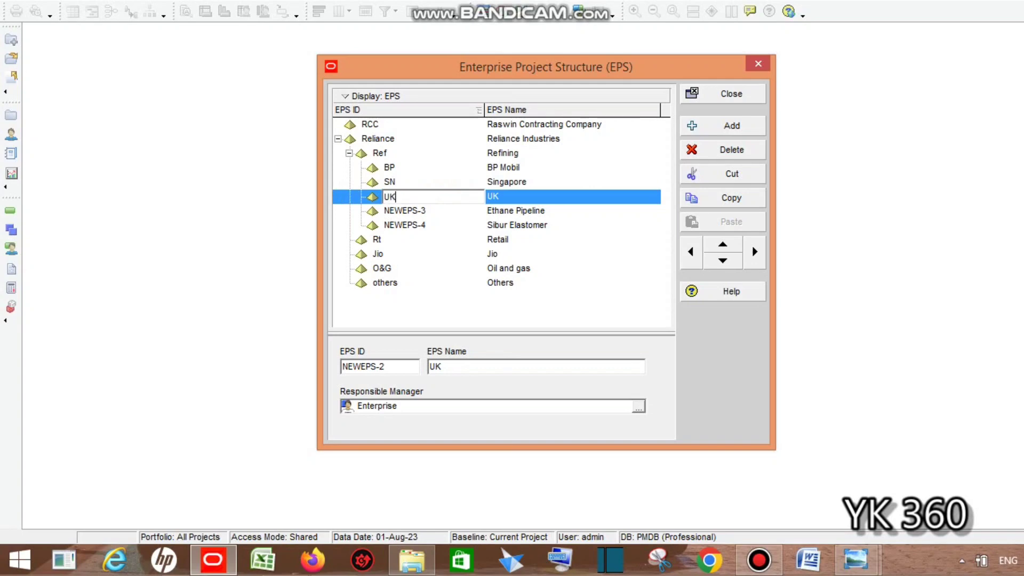
Step: Set the EPS ID of the Ethane Pipeline node under Refining to CH Pipeline
text(K)
click(405, 211)
drag(426, 211, 369, 201)
text(E)
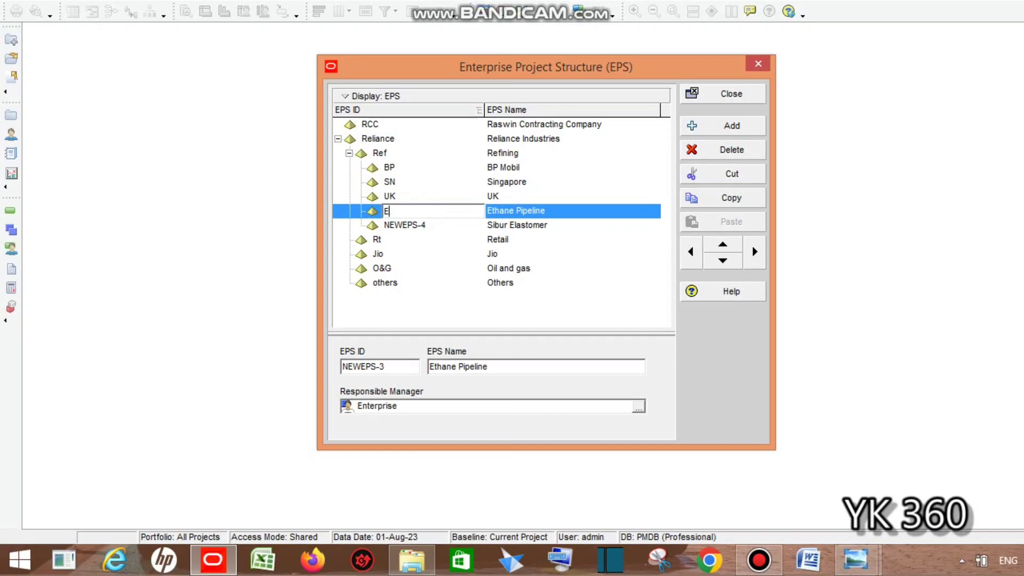
key(BackSpace)
key(BackSpace)
text(H Plpeline)
Step: Set the EPS ID of the Sibur Elastomer node under Refining to Sibur
click(439, 226)
click(438, 226)
drag(438, 226, 366, 234)
key(BackSpace)
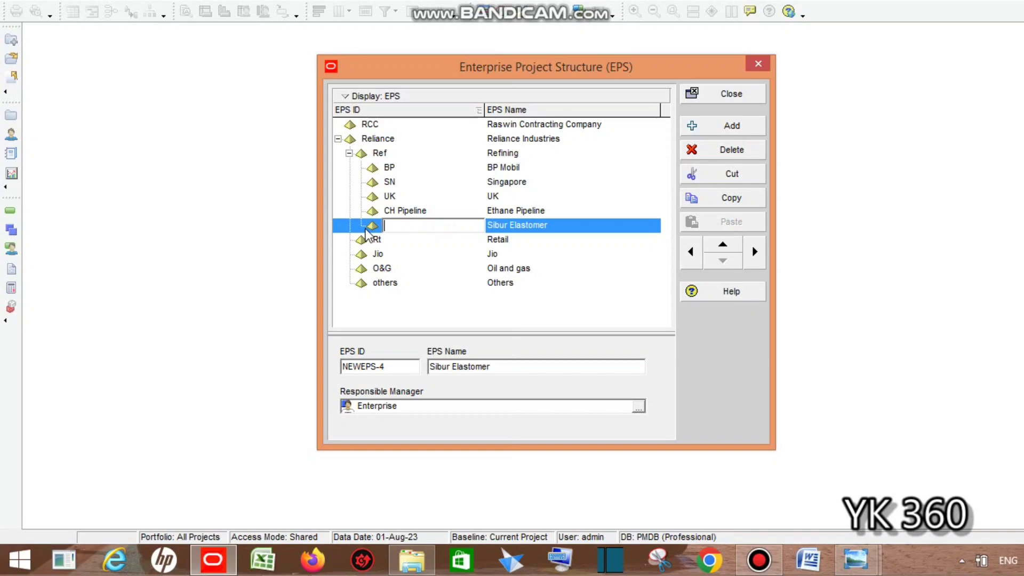
text(Sibur)
click(391, 308)
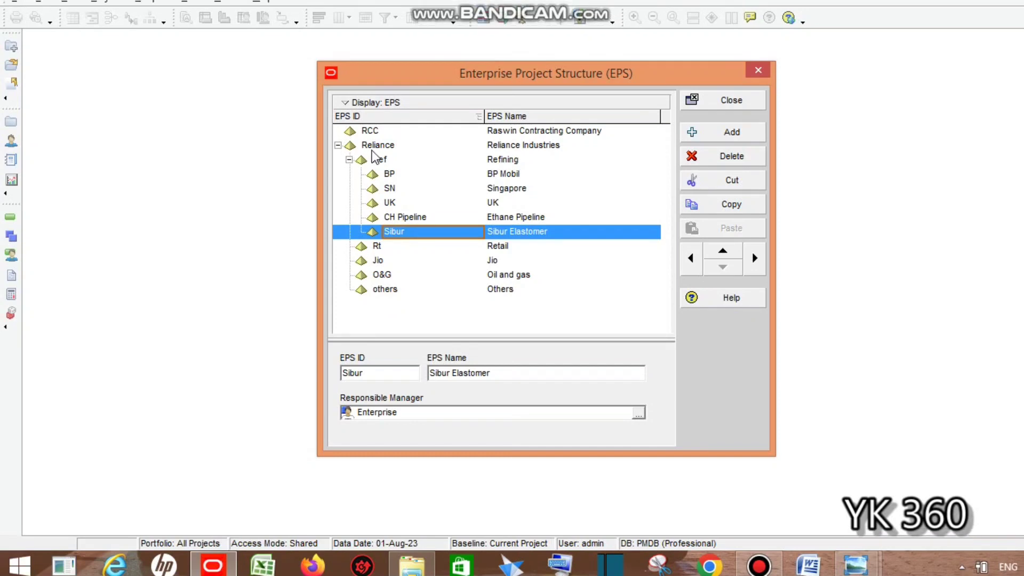
Step: Collapse and re-expand the Refining branch under Reliance Industries to examine its levels
click(540, 149)
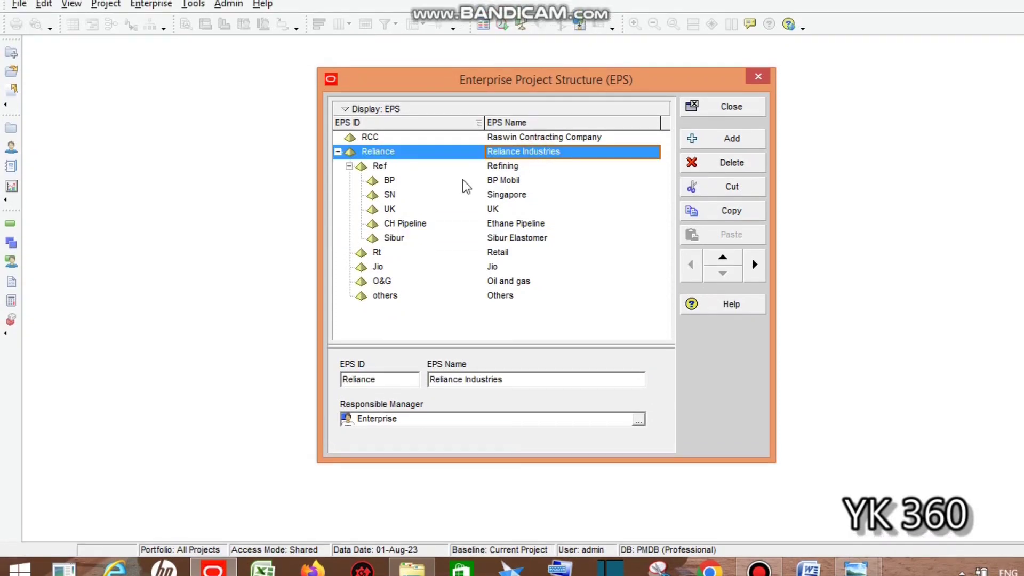
click(349, 166)
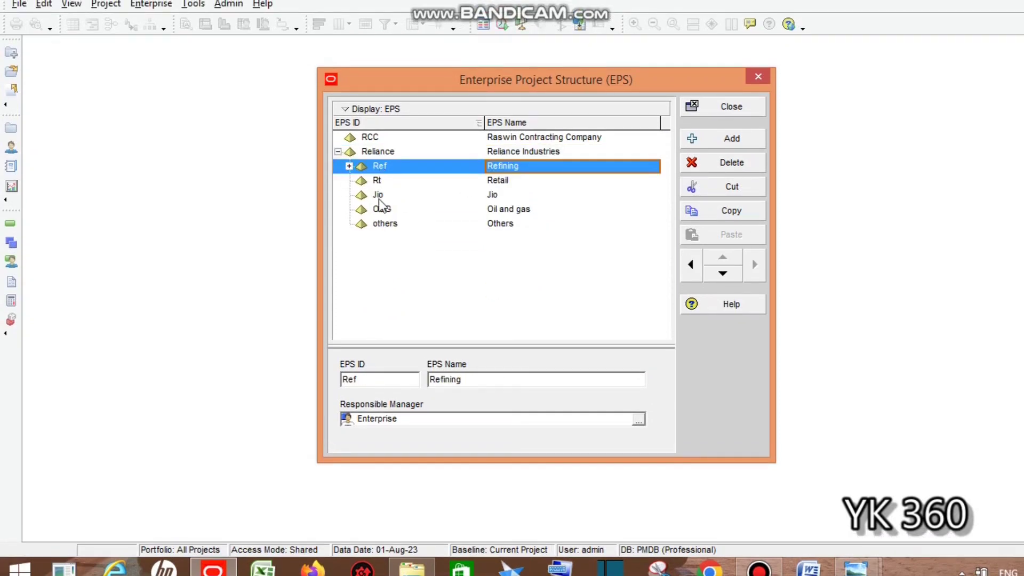
click(348, 166)
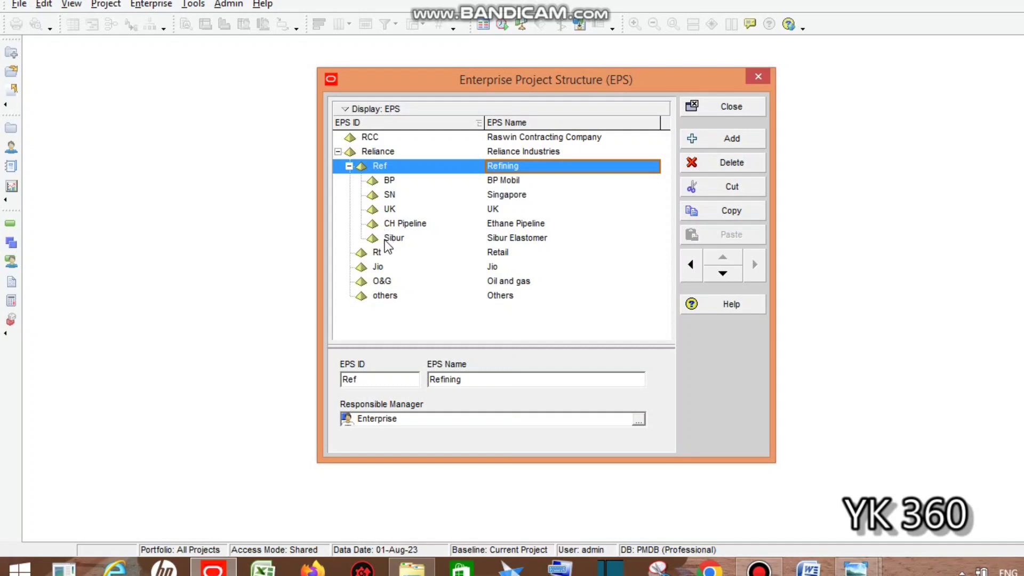
Step: Try adding a new EPS node one level beneath BP Mobil, and delete that trial node
click(375, 186)
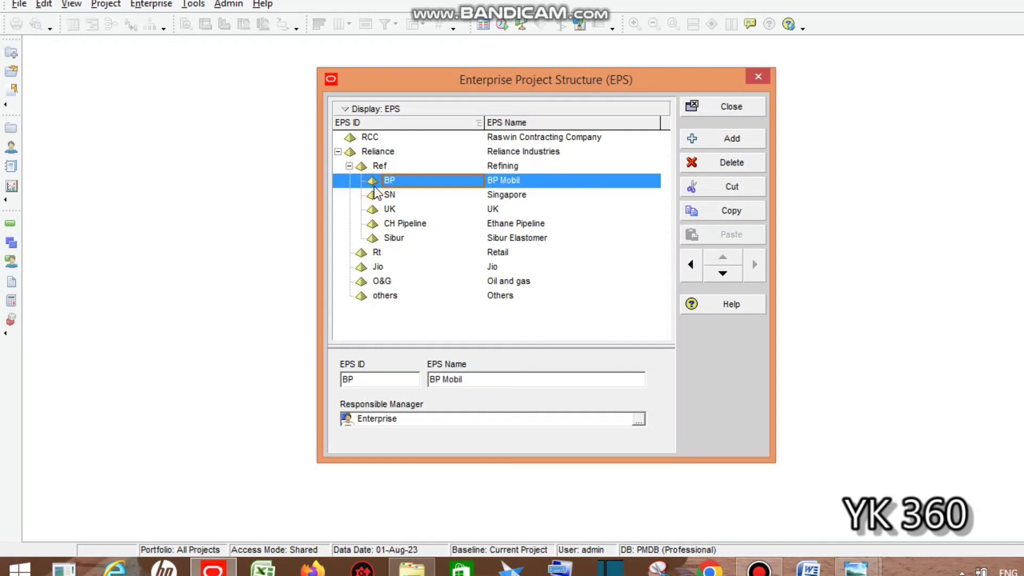
click(694, 138)
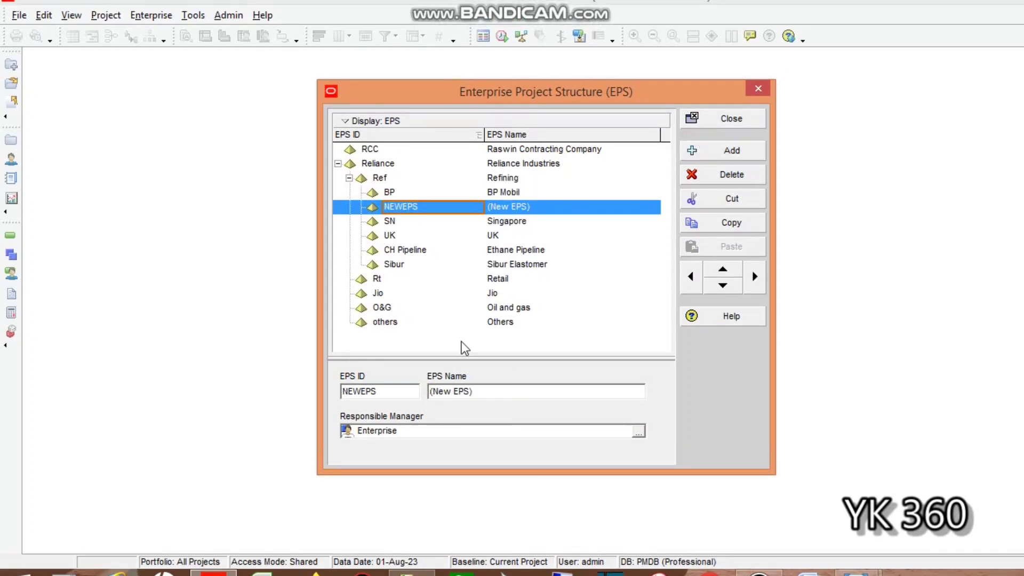
click(754, 276)
click(726, 175)
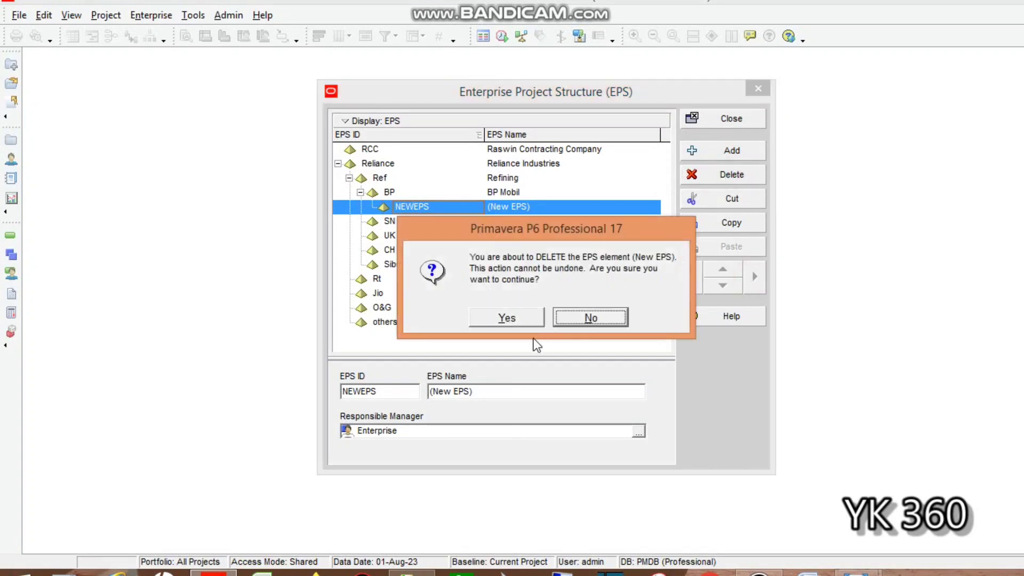
click(507, 318)
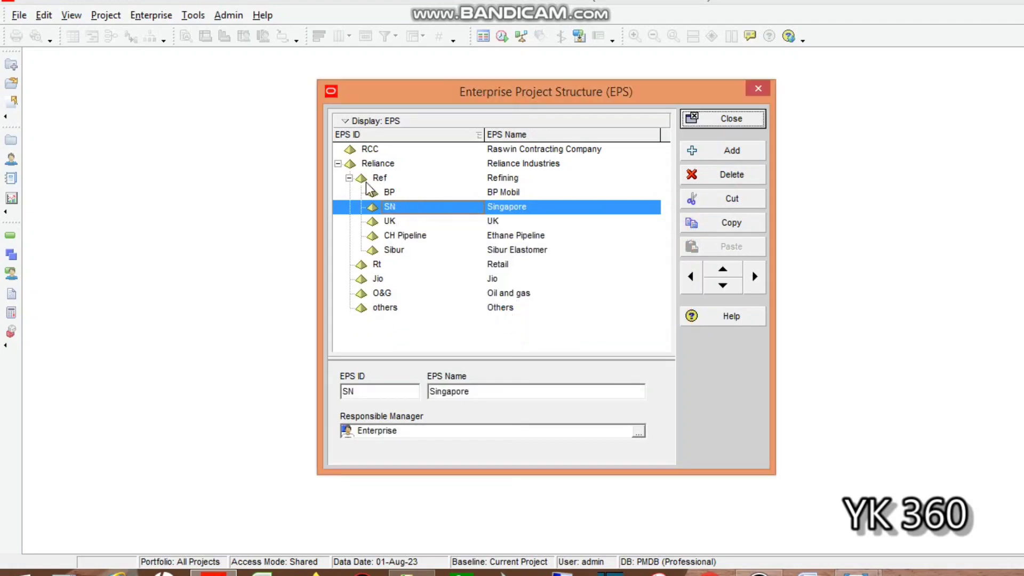
Step: Collapse the Refining and Reliance branches and expand them again to review the hierarchy down to BP Mobil
click(349, 178)
click(337, 163)
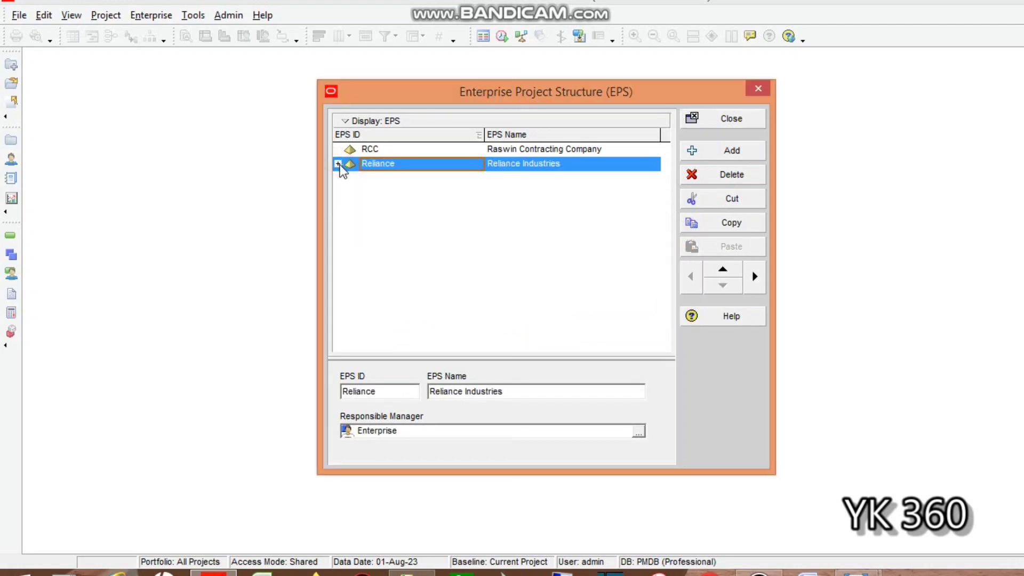
click(338, 163)
click(362, 182)
click(349, 178)
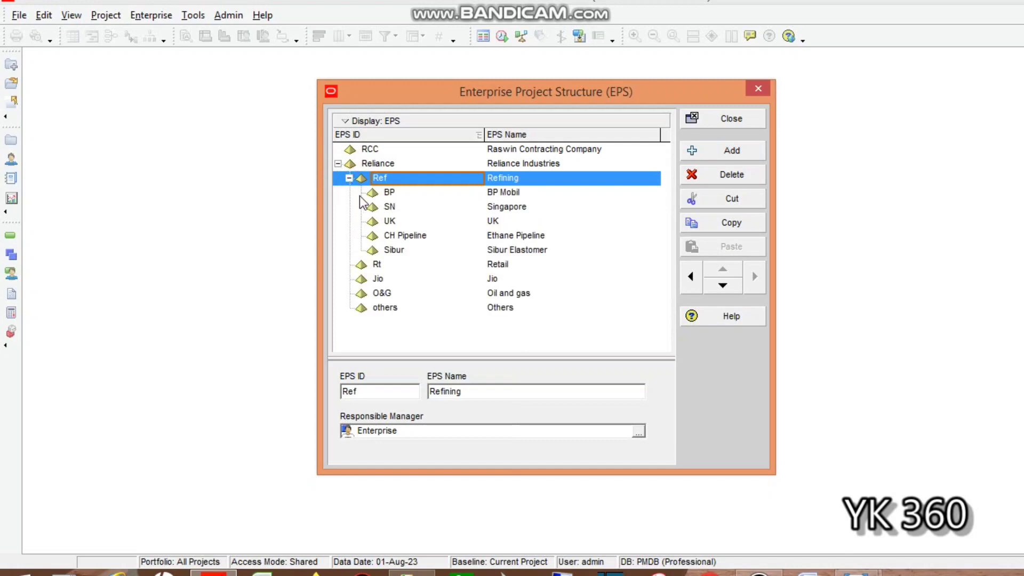
click(367, 196)
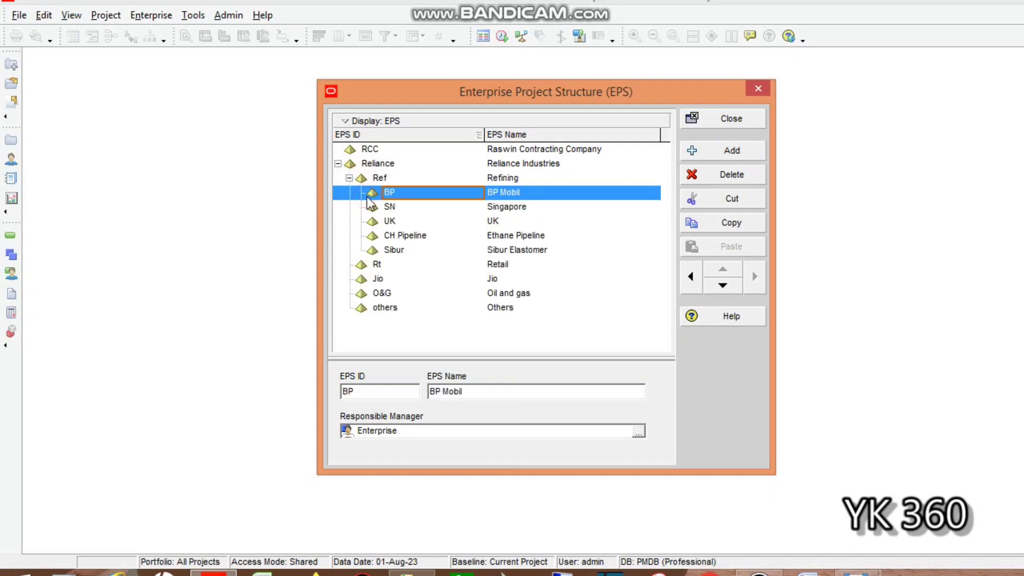